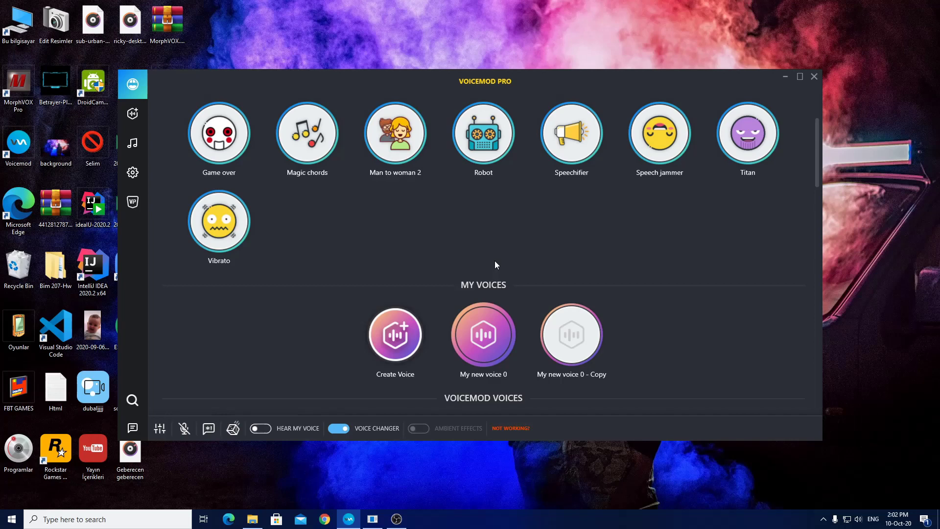
Select the No Effects voice, and return to the custom voice My new voice 0 to compare them
{"action": "scroll", "coordinate": [494, 264], "scroll_direction": "up", "scroll_amount": 2}
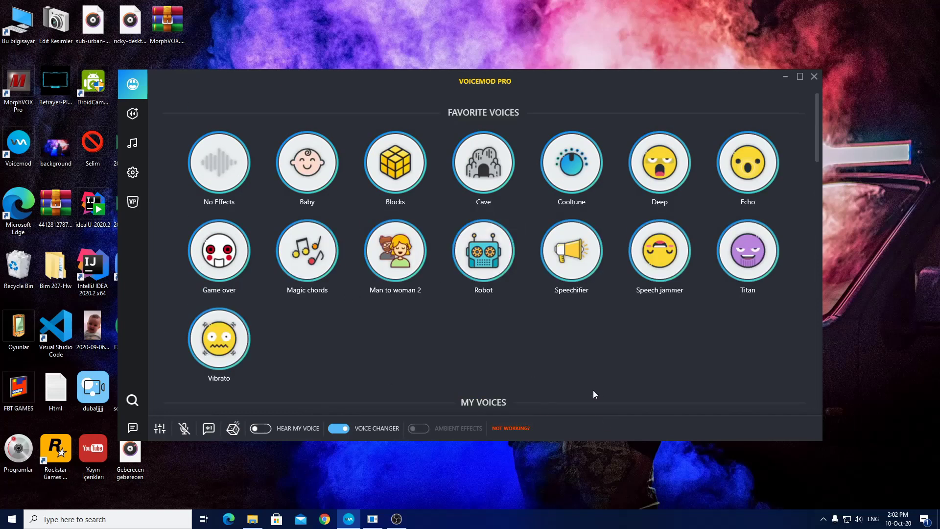
{"action": "left_click", "coordinate": [242, 179]}
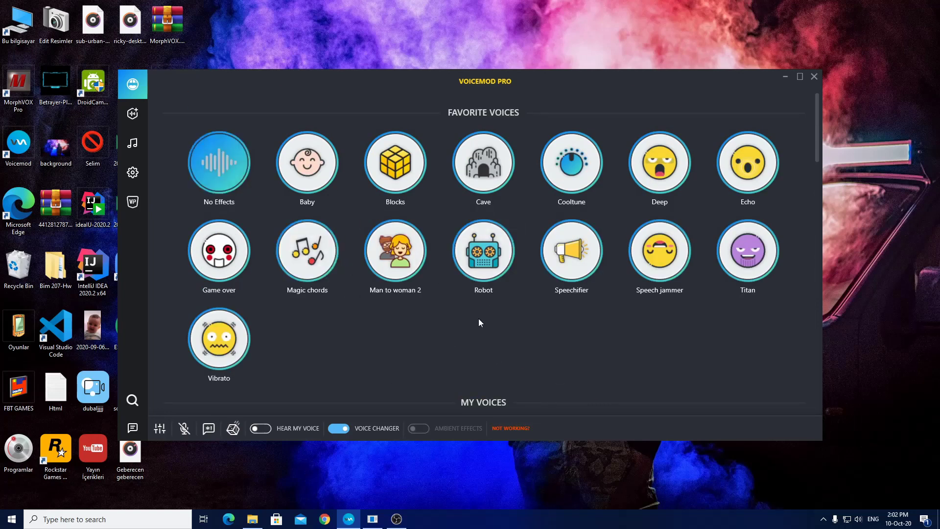
{"action": "scroll", "coordinate": [489, 323], "scroll_direction": "down", "scroll_amount": 1}
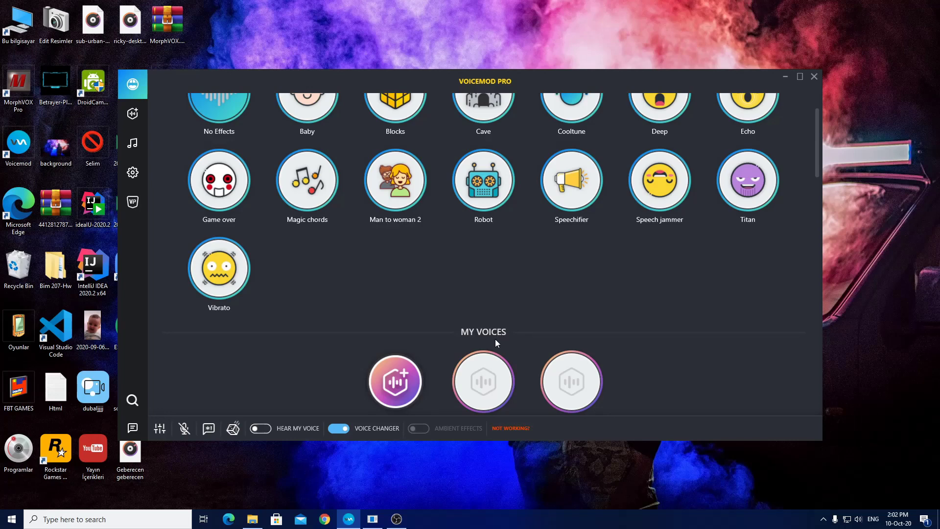
{"action": "left_click", "coordinate": [505, 394]}
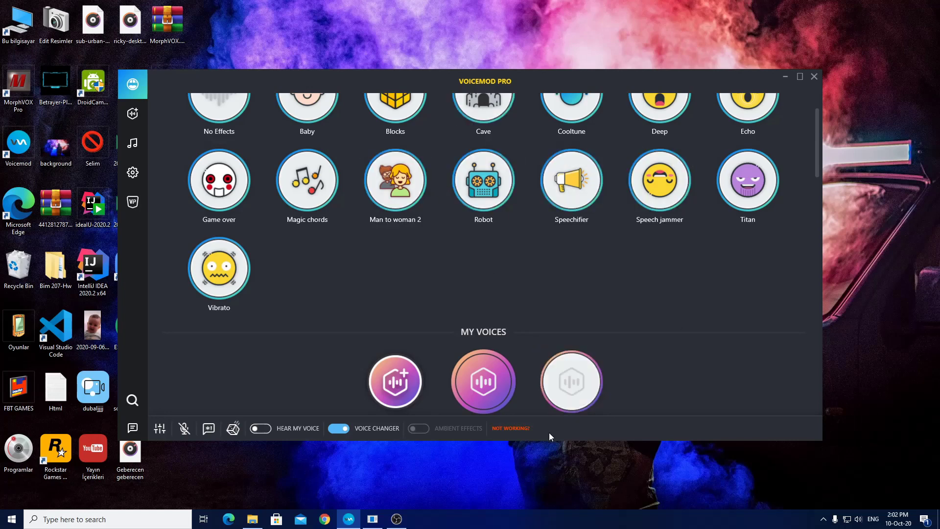
Open the Windows Sound settings, launch the Sound Control Panel and move its dialog toward the middle of the screen
{"action": "right_click", "coordinate": [862, 522]}
{"action": "right_click", "coordinate": [860, 523]}
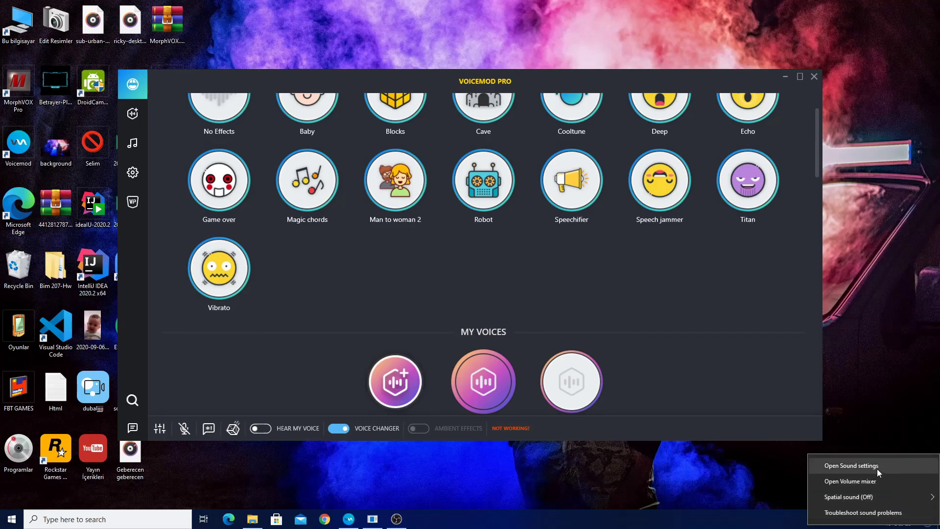
{"action": "left_click", "coordinate": [877, 468]}
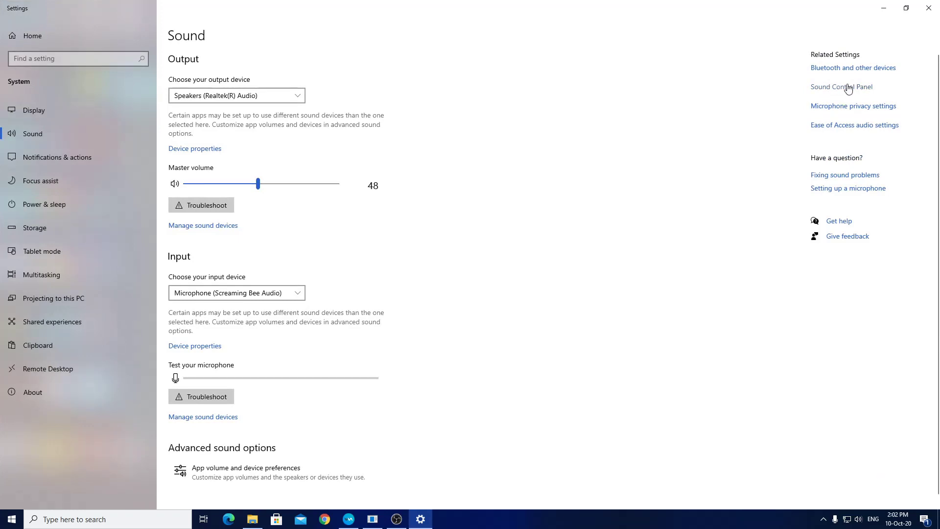
{"action": "left_click", "coordinate": [861, 91]}
{"action": "left_click_drag", "start_coordinate": [188, 120], "coordinate": [534, 120]}
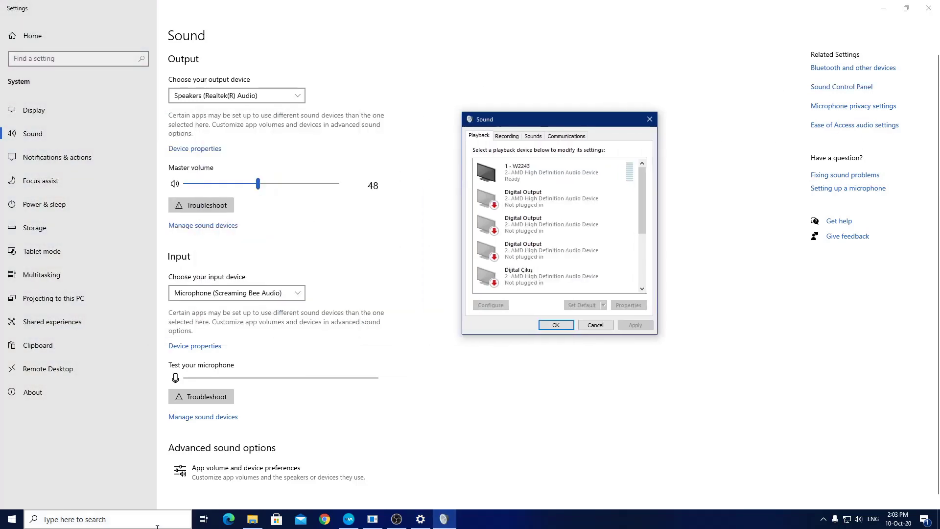
{"action": "left_click", "coordinate": [157, 523]}
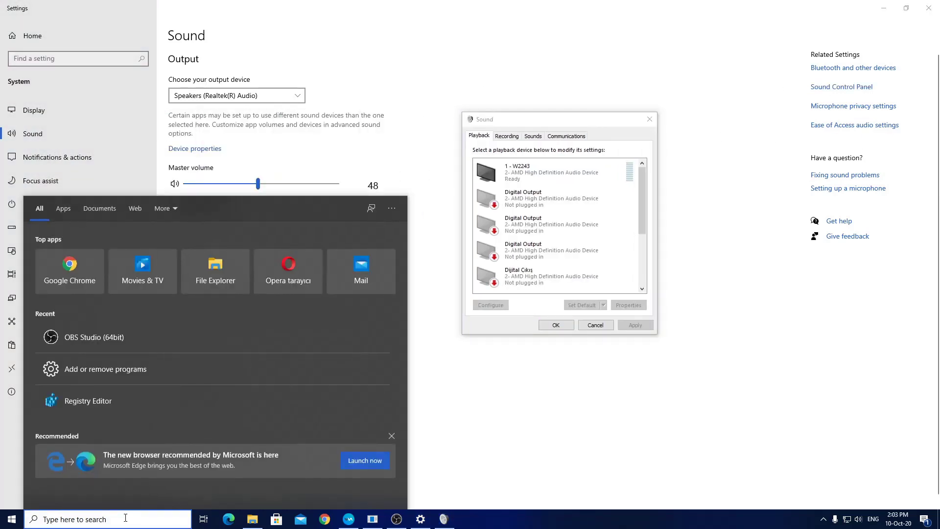
{"action": "type", "text": "de"}
{"action": "key", "text": "BackSpace"}
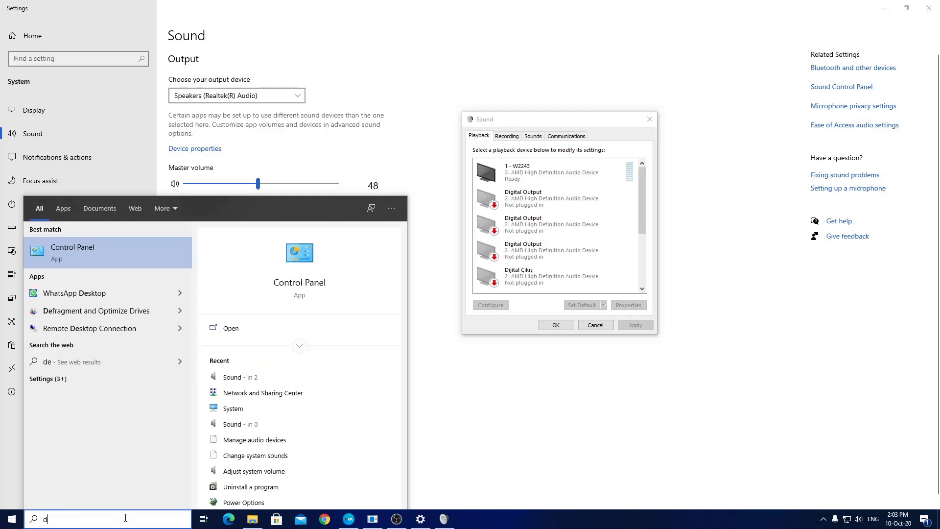
{"action": "type", "text": "i"}
{"action": "key", "text": "BackSpace"}
{"action": "key", "text": "BackSpace"}
{"action": "type", "text": "sound"}
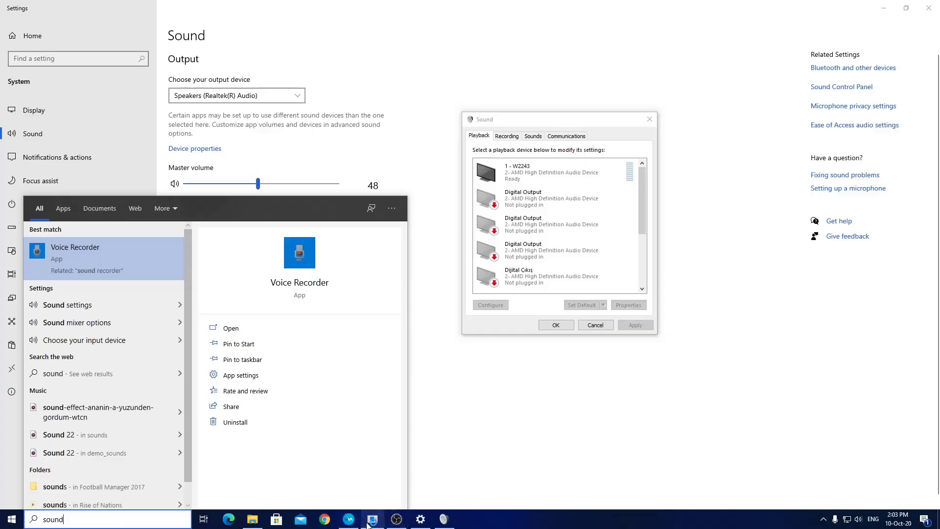
Switch to Voicemod Pro, look at the Meme Sound Machine, return to the voices and minimize the window
{"action": "left_click", "coordinate": [348, 519]}
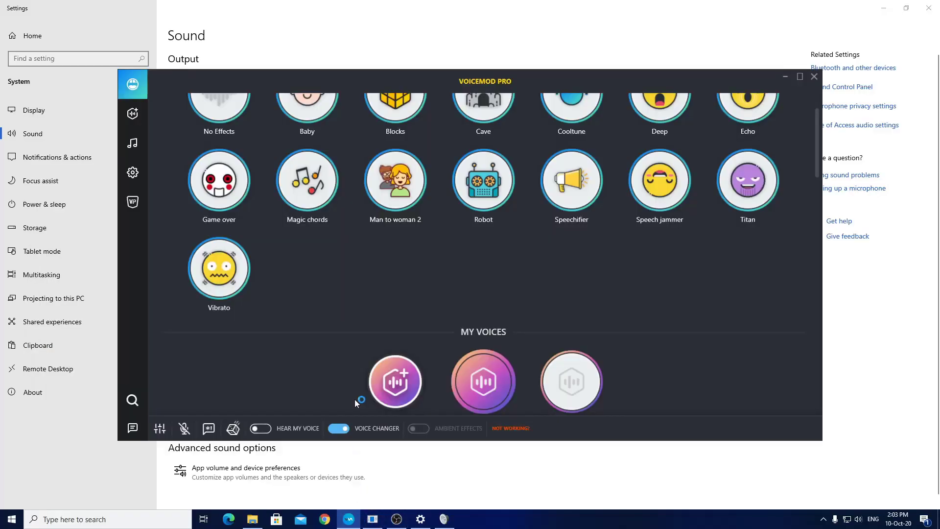
{"action": "left_click", "coordinate": [141, 155]}
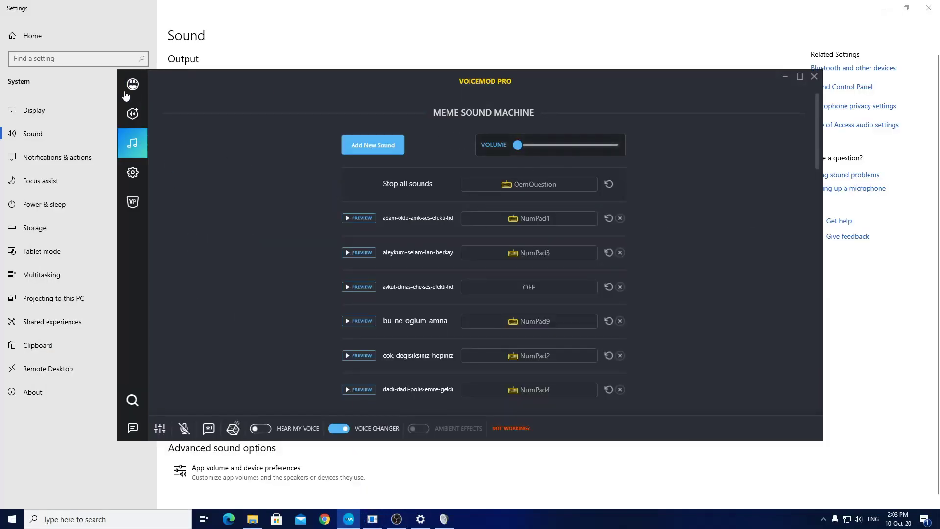
{"action": "left_click", "coordinate": [130, 88]}
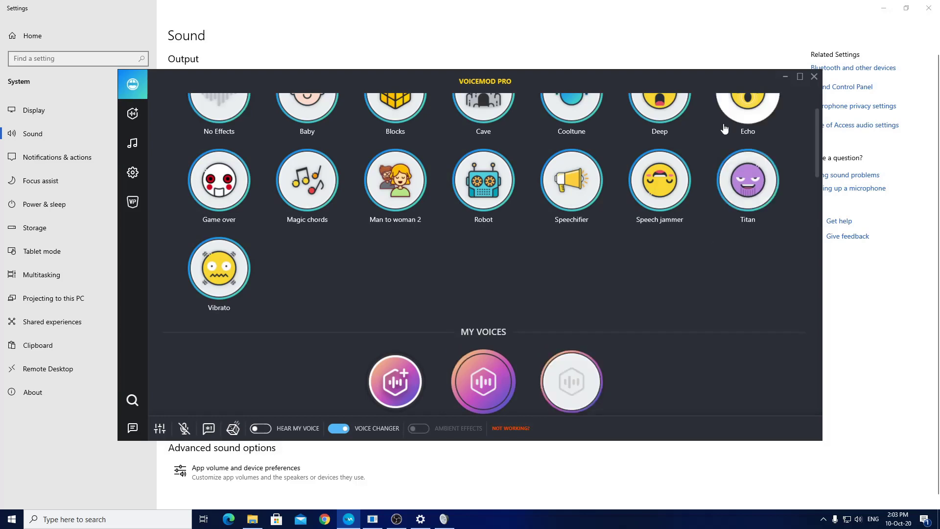
{"action": "left_click", "coordinate": [785, 76]}
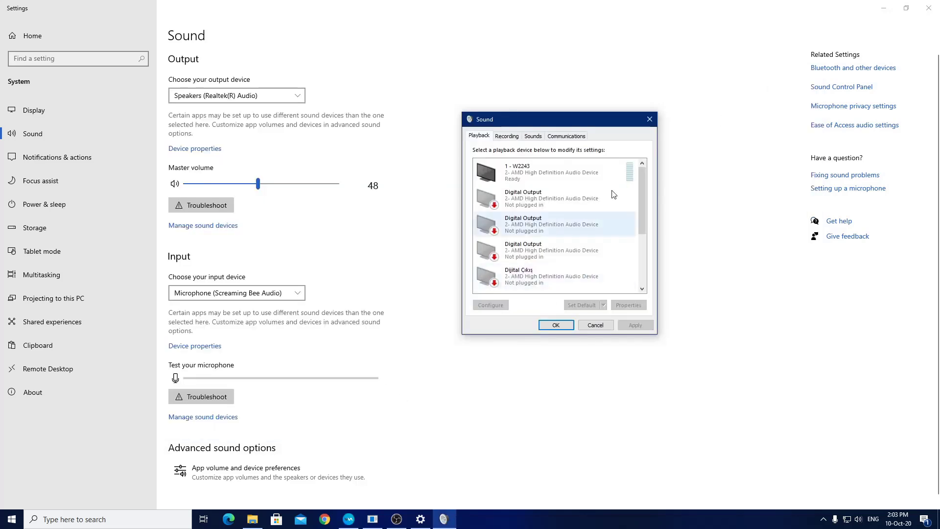
Search Windows for "cont" and open the Control Panel
{"action": "left_click", "coordinate": [37, 522]}
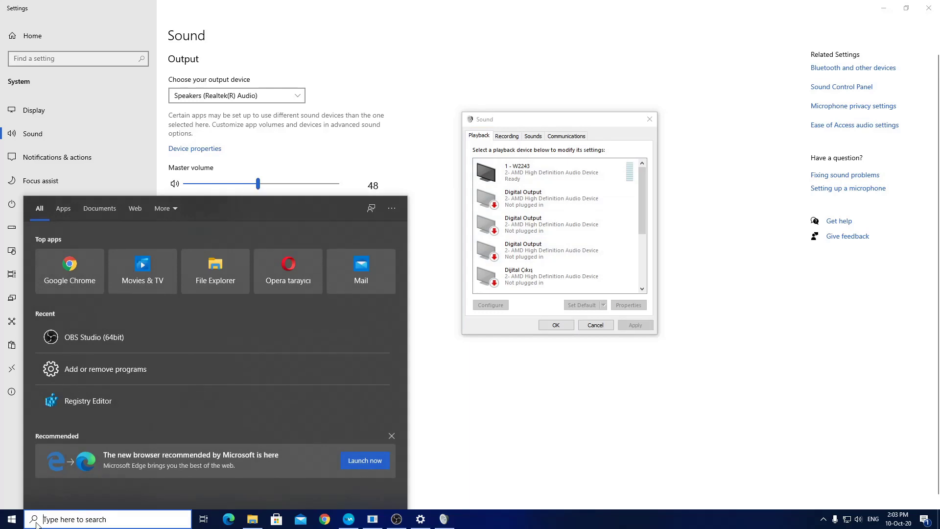
{"action": "type", "text": "d"}
{"action": "key", "text": "BackSpace"}
{"action": "type", "text": "cont"}
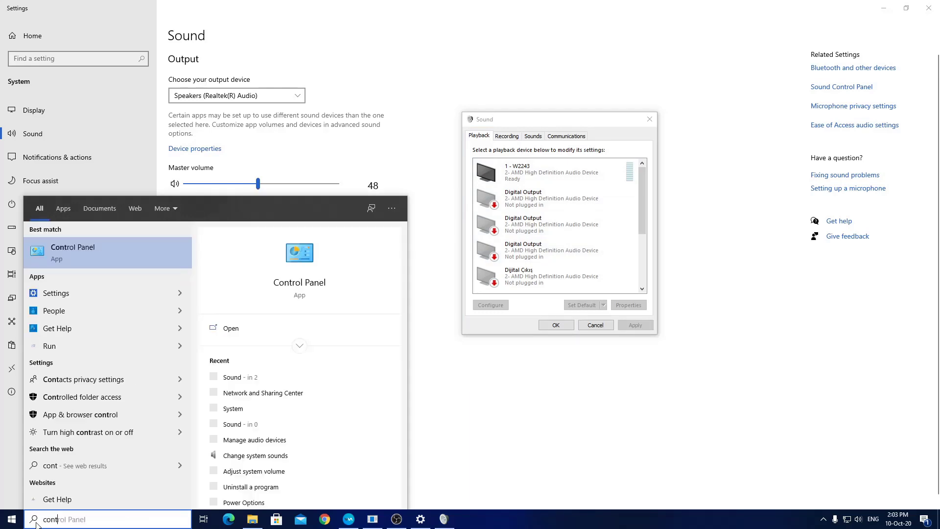
{"action": "key", "text": "Return"}
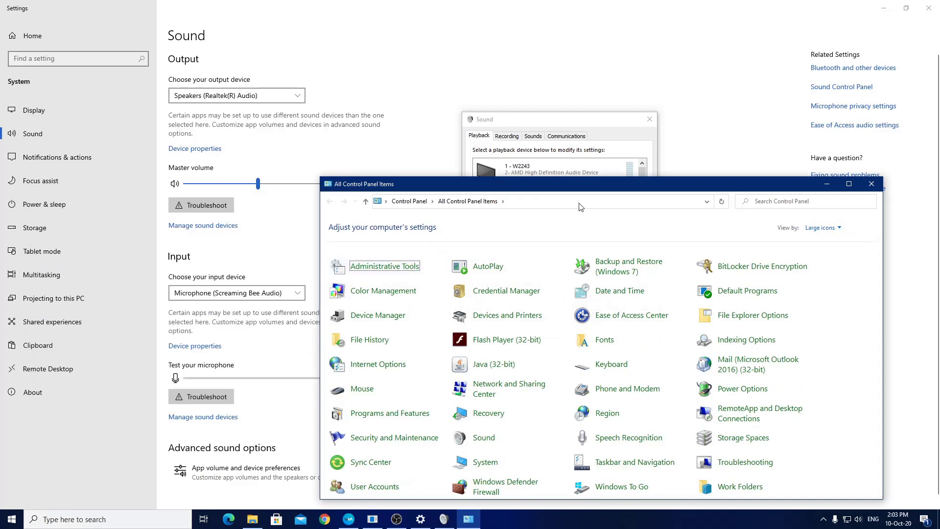
Move the Control Panel window higher and show its items by Category
{"action": "left_click_drag", "start_coordinate": [707, 192], "coordinate": [623, 77]}
{"action": "left_click", "coordinate": [735, 113]}
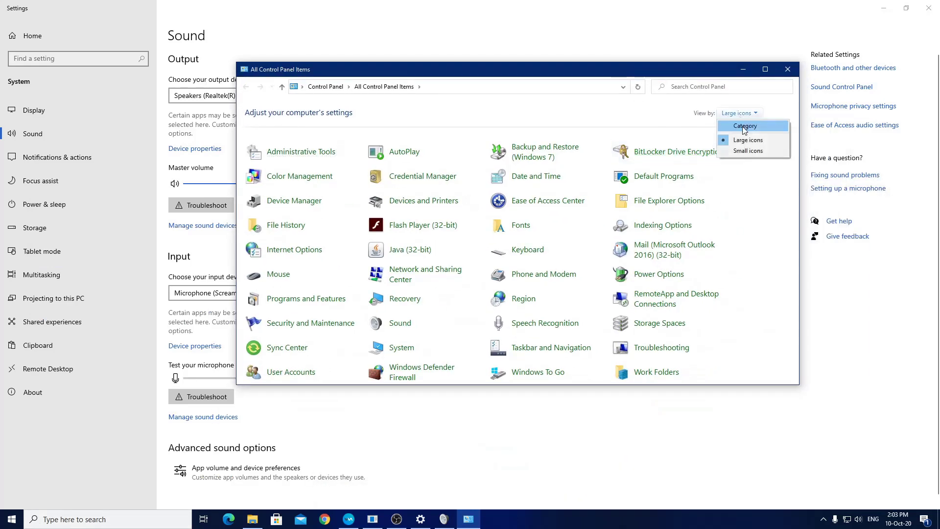
{"action": "left_click", "coordinate": [749, 128]}
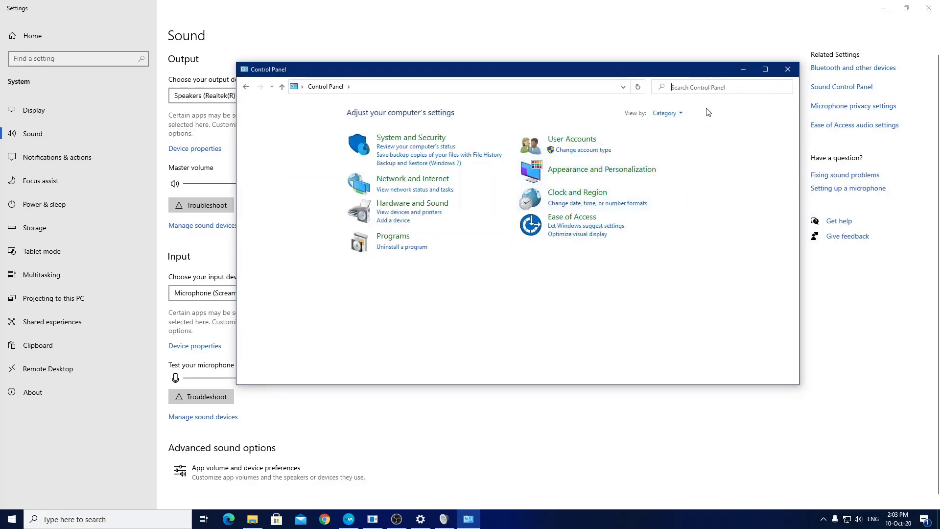
{"action": "left_click", "coordinate": [667, 114]}
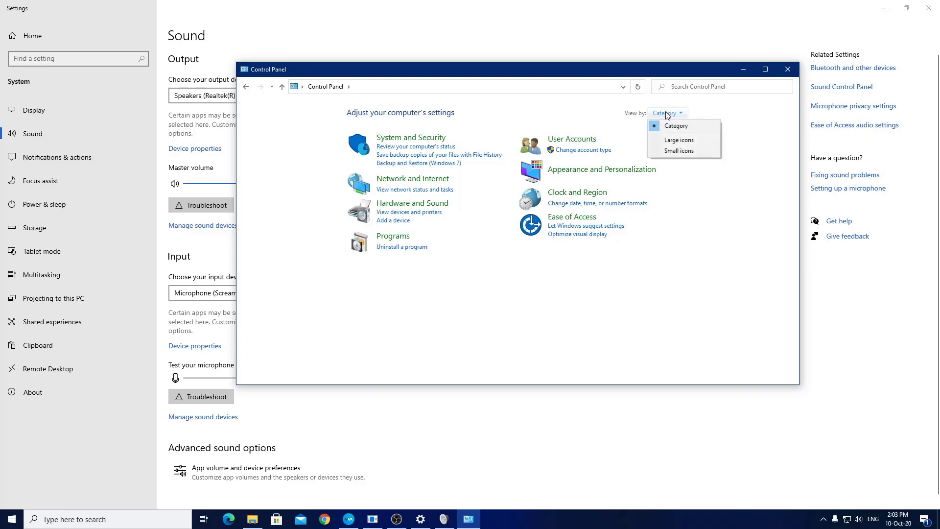
Open the Sound dialog from the Hardware and Sound category and minimize the Control Panel window
{"action": "left_click", "coordinate": [400, 204]}
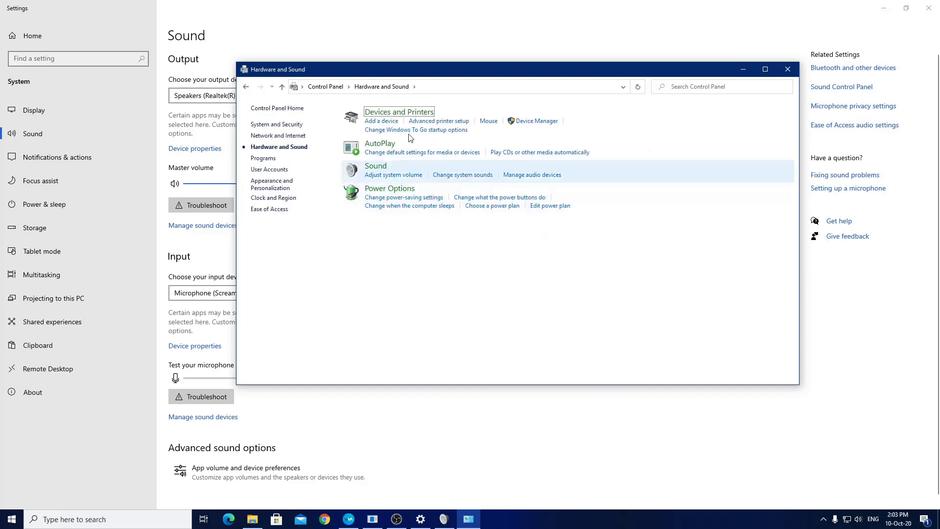
{"action": "left_click", "coordinate": [376, 167]}
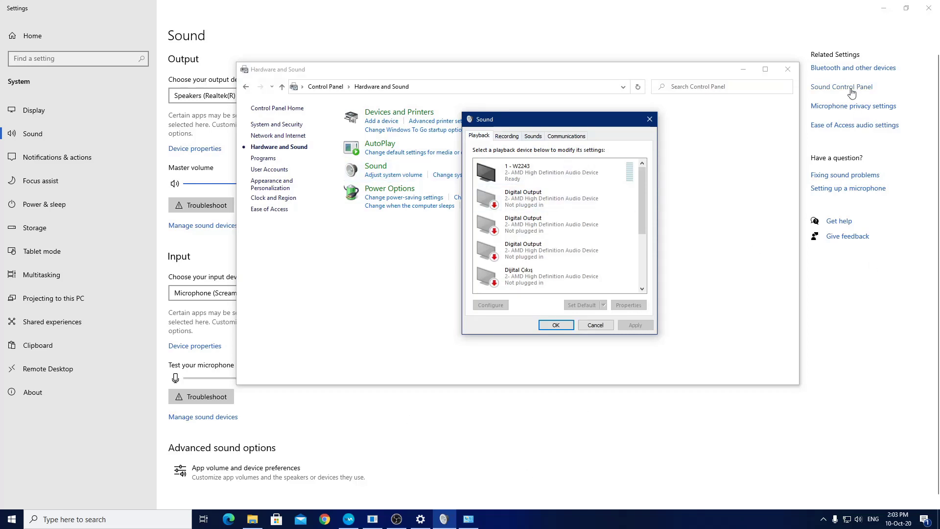
{"action": "left_click", "coordinate": [744, 71]}
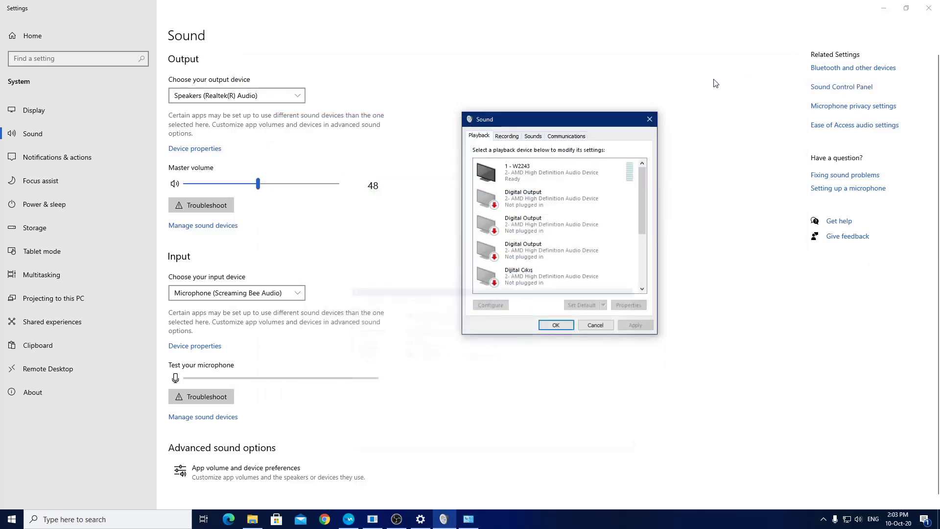
Set VoiceMeeter Aux Output (Voicemod Virtual Audio Device) as the default recording device
{"action": "left_click", "coordinate": [510, 137]}
{"action": "scroll", "coordinate": [549, 200], "scroll_direction": "down", "scroll_amount": 1}
{"action": "left_click", "coordinate": [594, 207]}
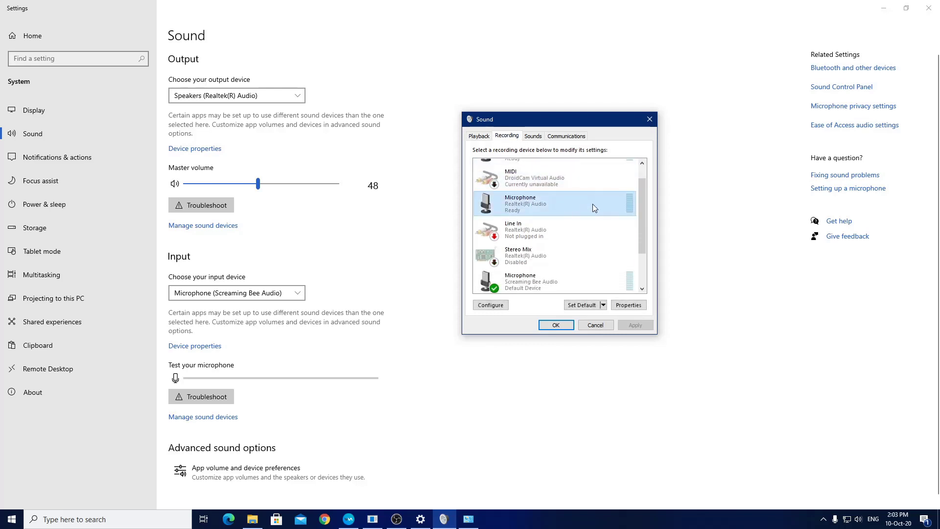
{"action": "scroll", "coordinate": [573, 221], "scroll_direction": "down", "scroll_amount": 2}
{"action": "left_click", "coordinate": [543, 229]}
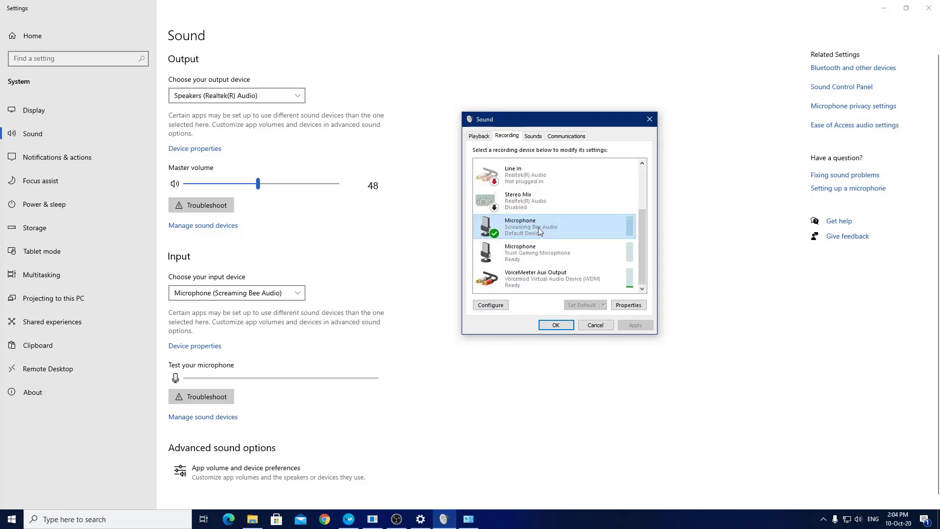
{"action": "left_click", "coordinate": [556, 273]}
{"action": "left_click", "coordinate": [582, 305]}
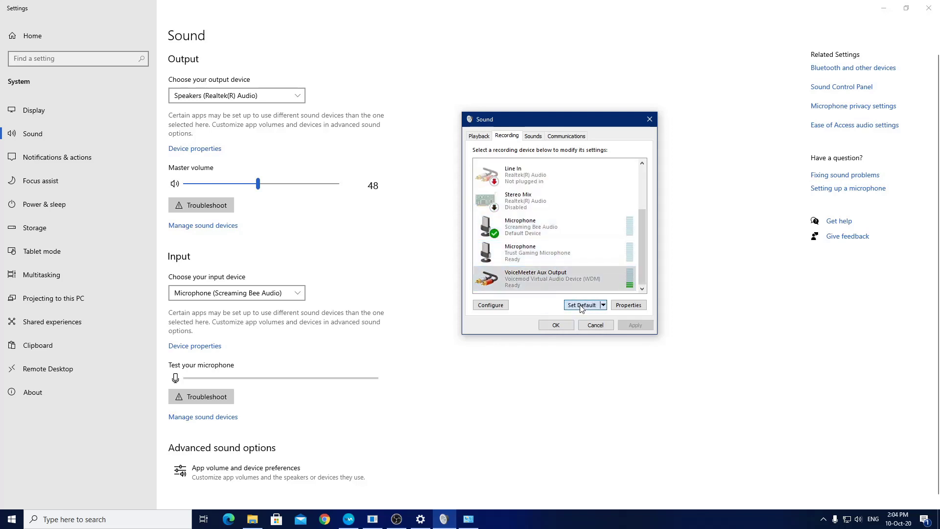
{"action": "left_click", "coordinate": [534, 252]}
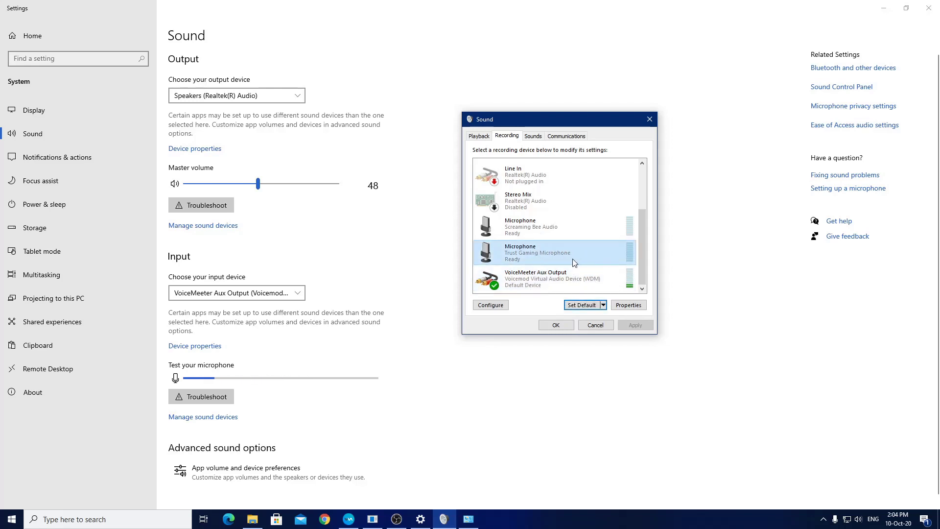
{"action": "left_click", "coordinate": [556, 284]}
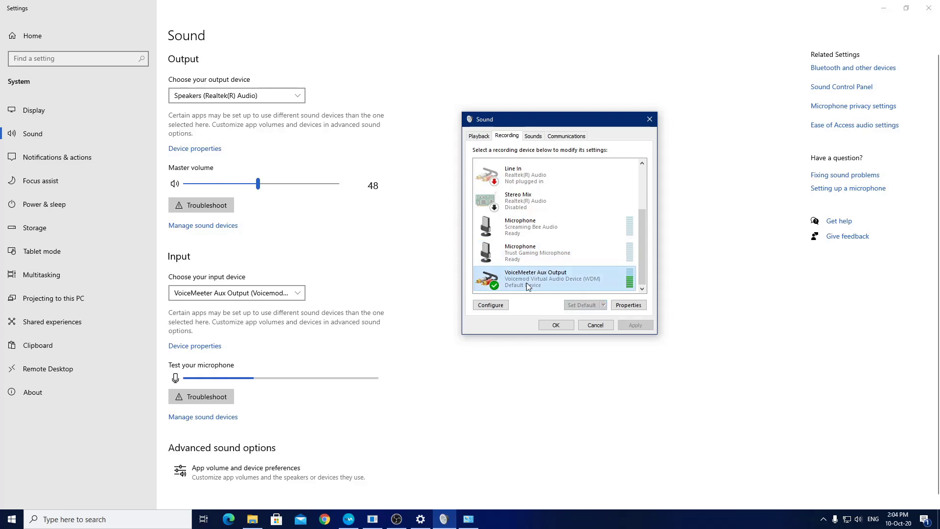
Review the Listen, Levels and Advanced properties of the Trust Gaming Microphone and close them
{"action": "double_click", "coordinate": [518, 254]}
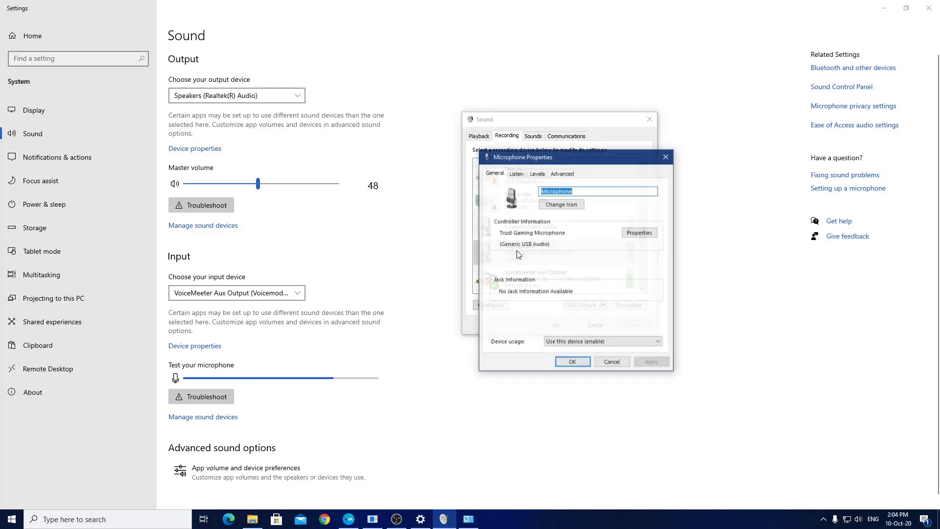
{"action": "left_click", "coordinate": [517, 173]}
{"action": "left_click", "coordinate": [537, 173]}
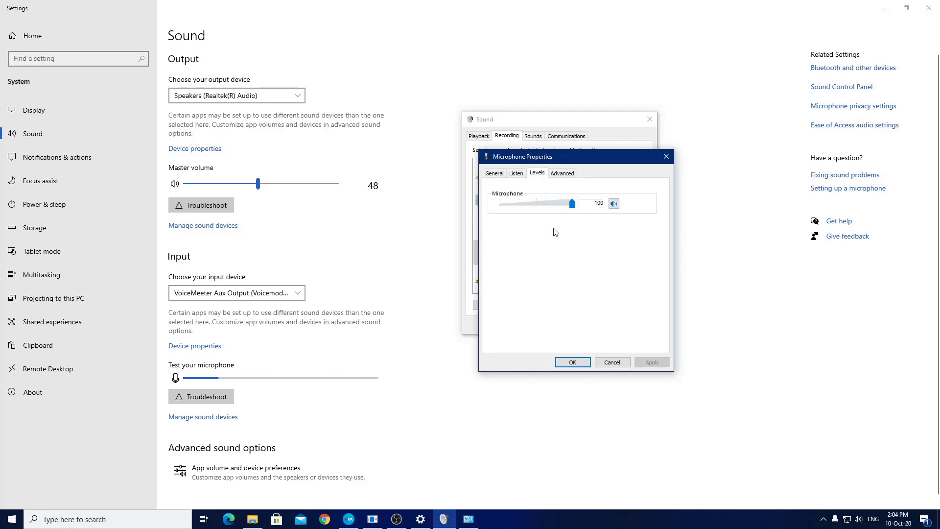
{"action": "left_click", "coordinate": [555, 175]}
{"action": "left_click", "coordinate": [517, 174]}
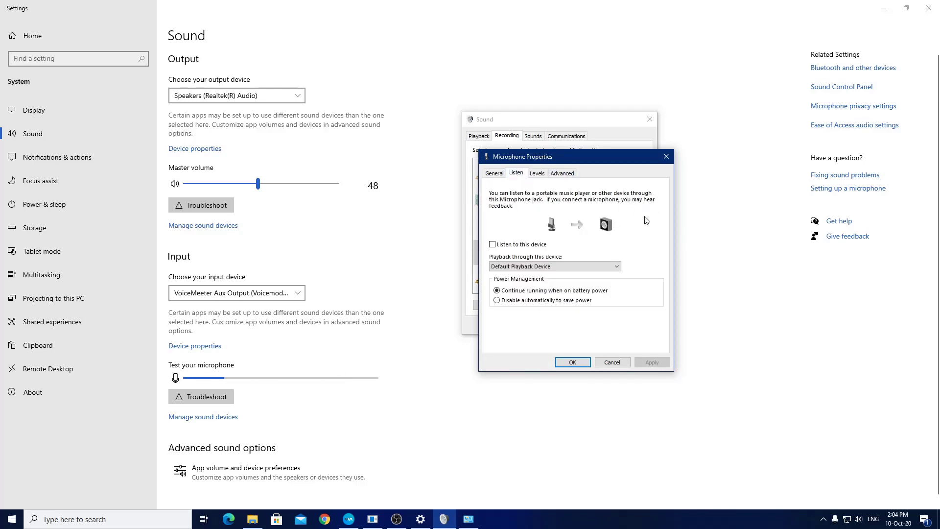
{"action": "left_click", "coordinate": [665, 156]}
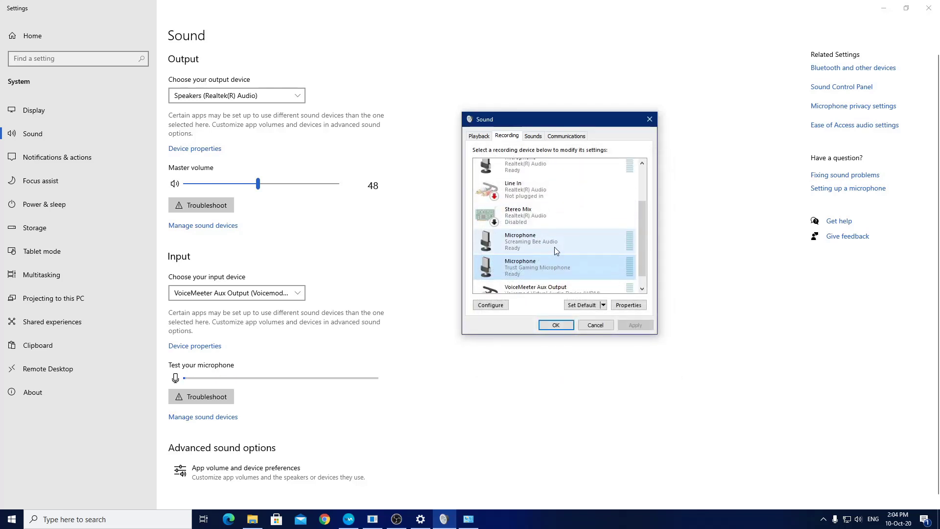
Open the Realtek microphone's properties and review its Listen settings and its volume and boost levels
{"action": "double_click", "coordinate": [572, 189]}
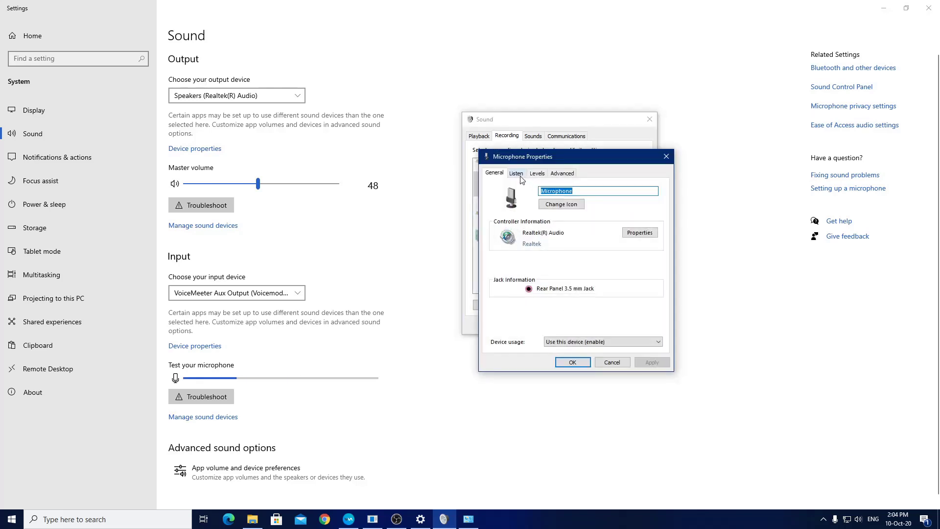
{"action": "left_click", "coordinate": [518, 174]}
{"action": "left_click", "coordinate": [538, 179]}
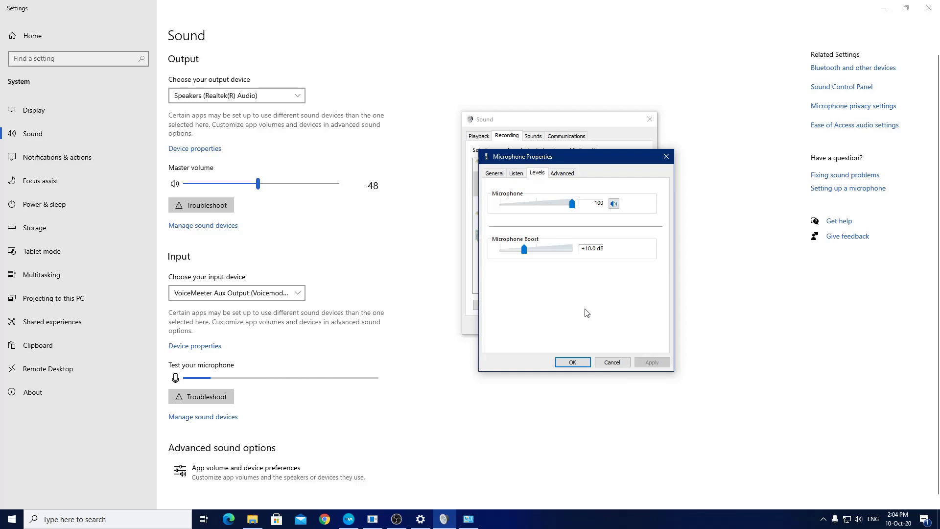
Switch to OBS and set the Mikrofon/Yardımcı Ses device to Microphone (Realtek(R) Audio) in the audio settings, leaving OBS minimized
{"action": "left_click", "coordinate": [396, 518]}
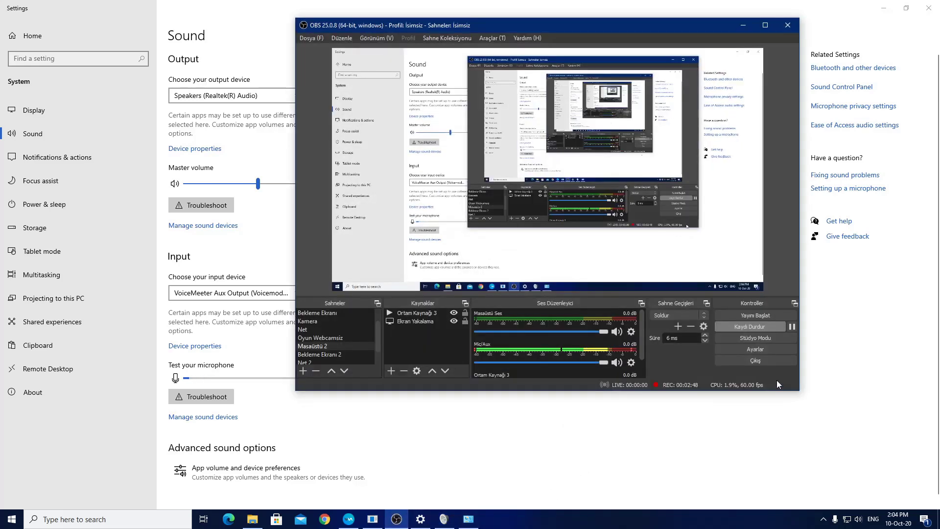
{"action": "left_click", "coordinate": [754, 348]}
{"action": "left_click", "coordinate": [337, 115]}
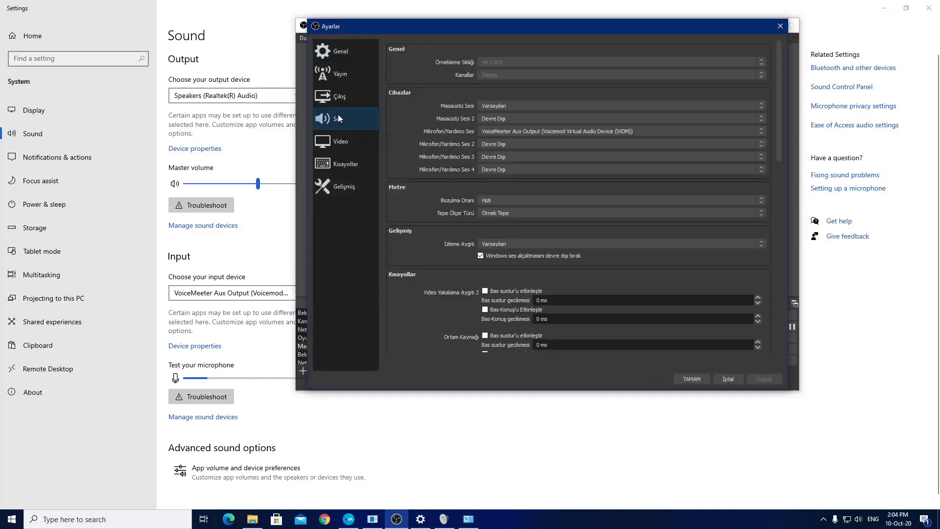
{"action": "left_click", "coordinate": [521, 131]}
{"action": "left_click", "coordinate": [534, 162]}
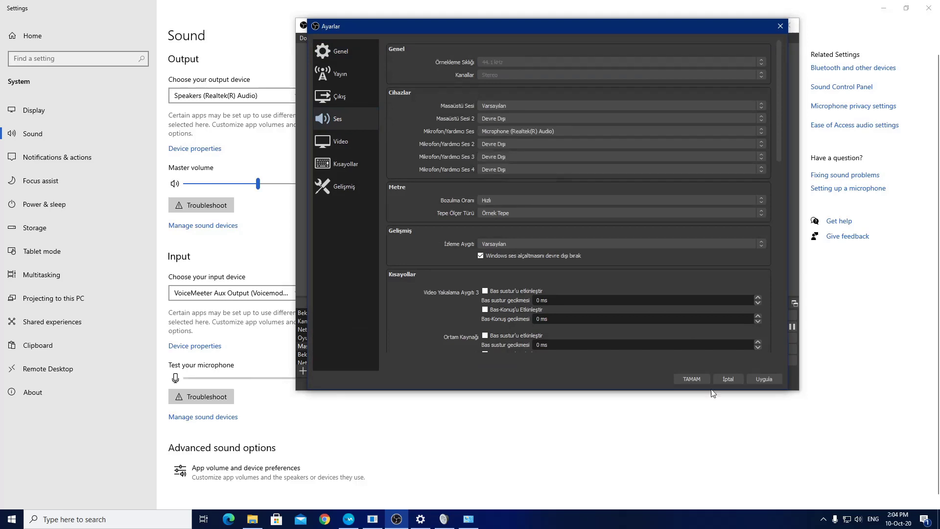
{"action": "left_click", "coordinate": [763, 379]}
{"action": "left_click", "coordinate": [688, 380]}
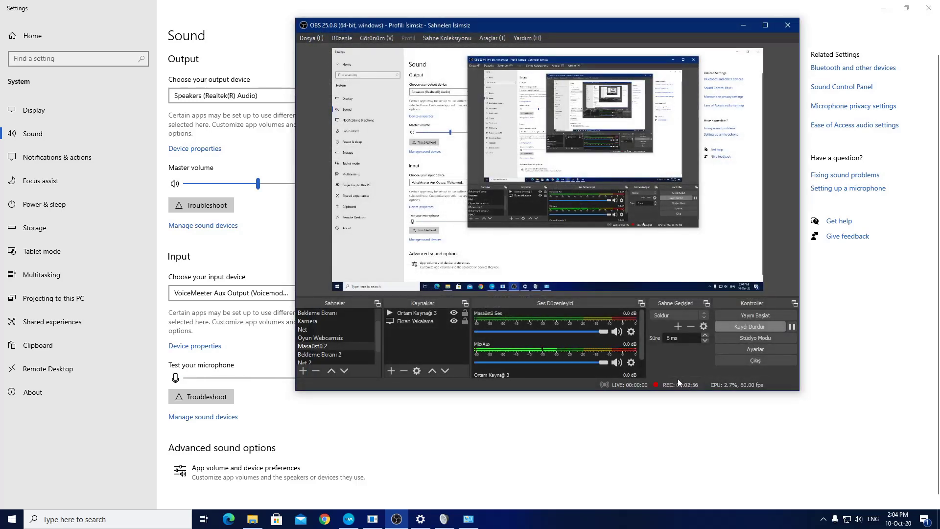
{"action": "left_click", "coordinate": [742, 25]}
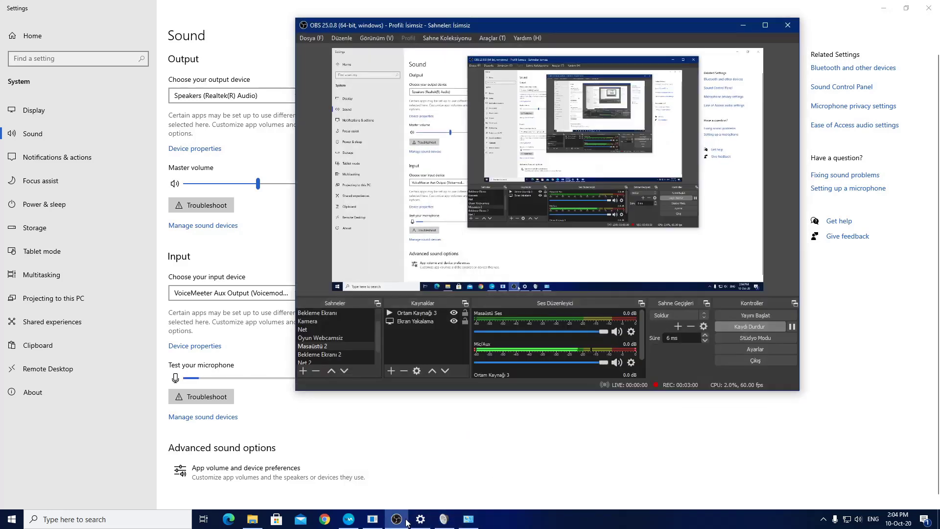
{"action": "left_click", "coordinate": [398, 519]}
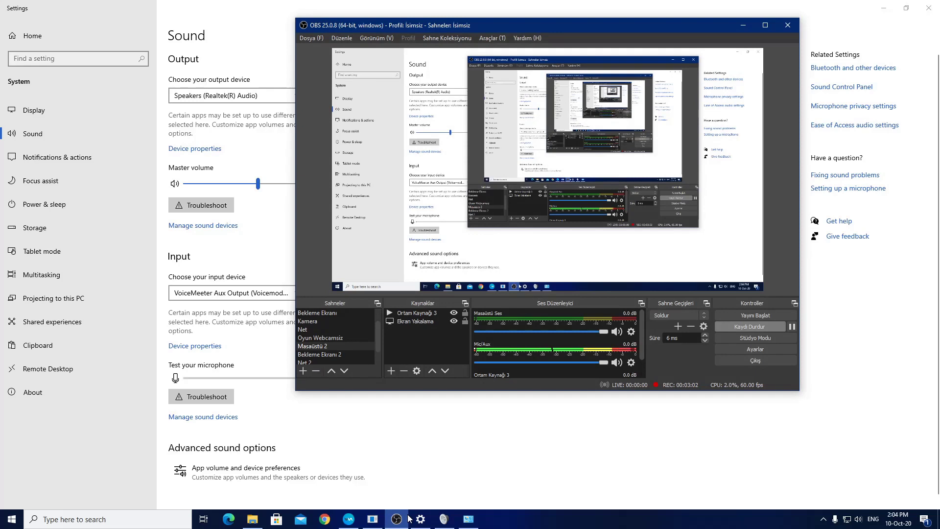
{"action": "left_click", "coordinate": [742, 25]}
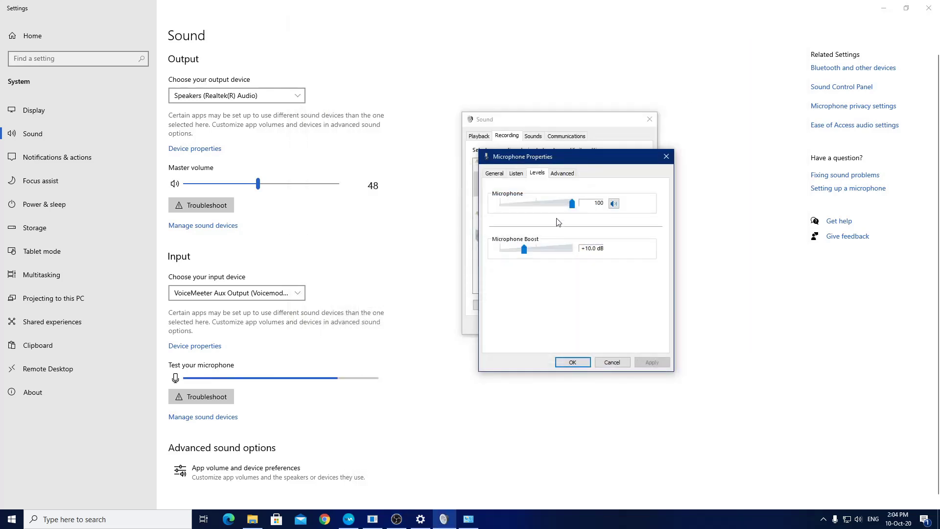
Raise the Realtek microphone's boost to +30.0 dB and return it to +10.0 dB
{"action": "left_click_drag", "start_coordinate": [525, 250], "coordinate": [594, 248]}
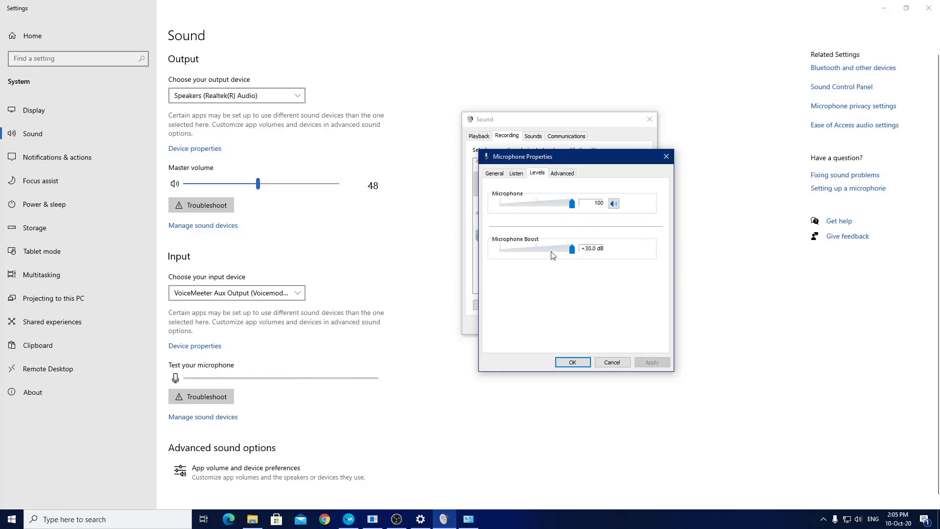
{"action": "left_click_drag", "start_coordinate": [569, 250], "coordinate": [524, 251]}
{"action": "left_click", "coordinate": [565, 176]}
{"action": "left_click", "coordinate": [542, 174]}
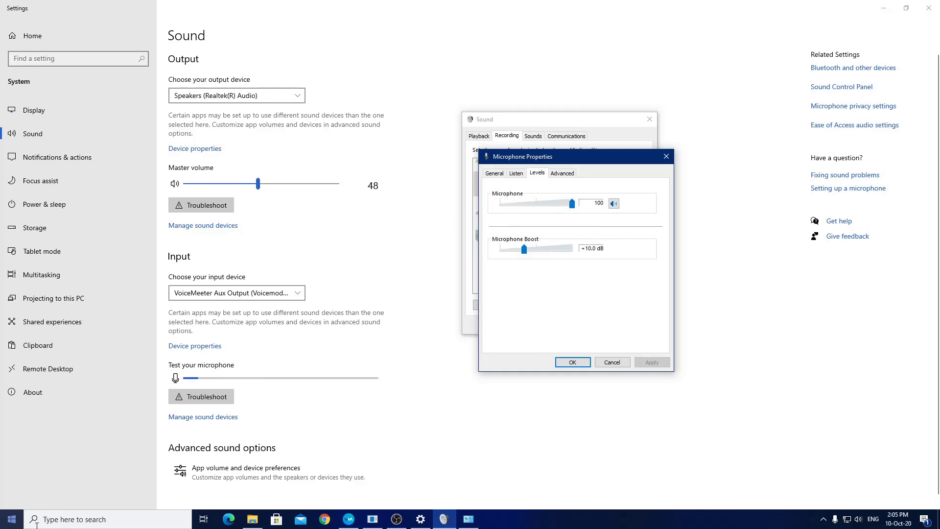
Find Realtek Audio Console with a Windows search for "realtek" and open its microphone effects page
{"action": "left_click", "coordinate": [58, 523]}
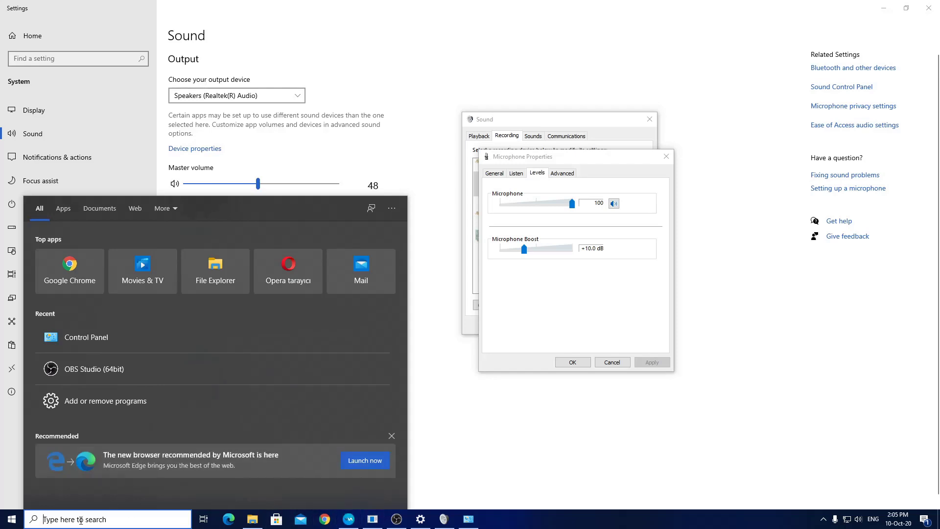
{"action": "type", "text": "realtek"}
{"action": "key", "text": "Return"}
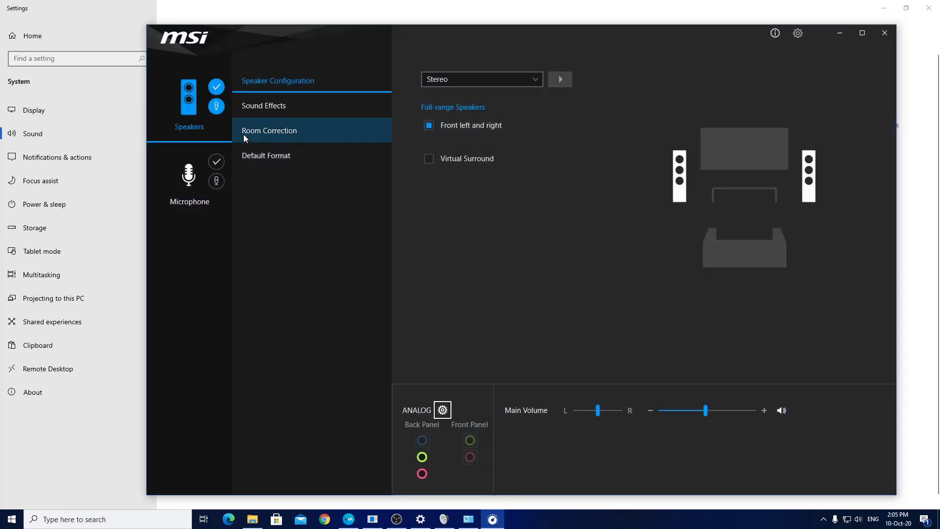
{"action": "left_click", "coordinate": [172, 192]}
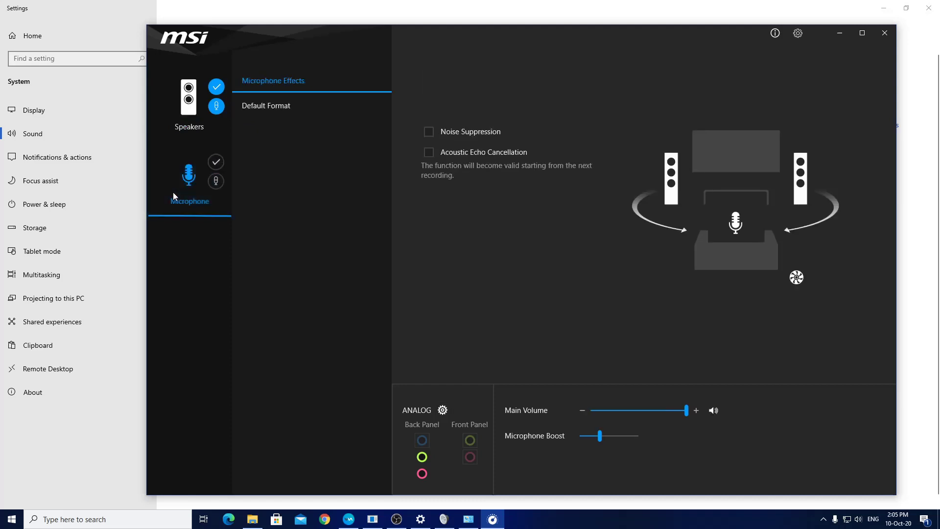
Make the microphone the default and default communication device, and enable Noise Suppression and Acoustic Echo Cancellation
{"action": "left_click", "coordinate": [218, 167]}
{"action": "left_click", "coordinate": [219, 183]}
{"action": "left_click", "coordinate": [429, 133]}
{"action": "left_click", "coordinate": [429, 152]}
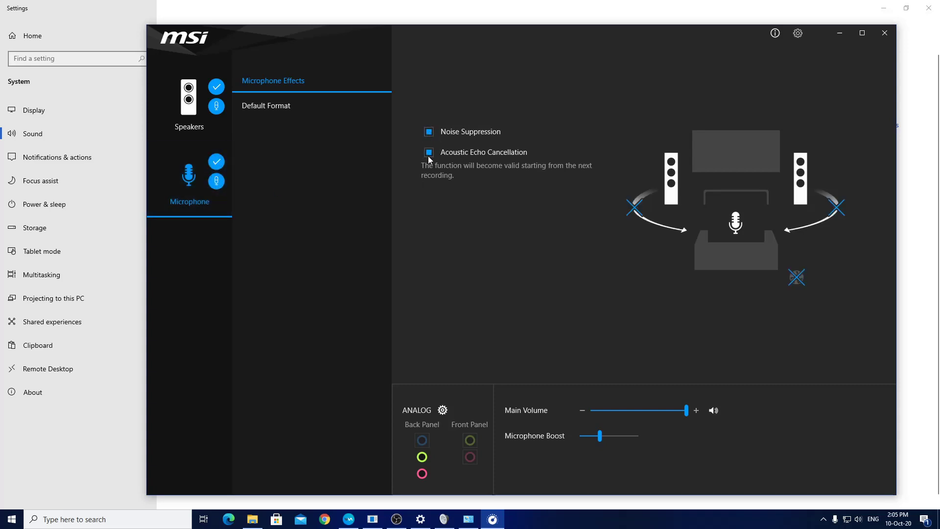
Turn on Listen to this device in the Realtek microphone's properties and return to Realtek Audio Console
{"action": "left_click", "coordinate": [444, 518]}
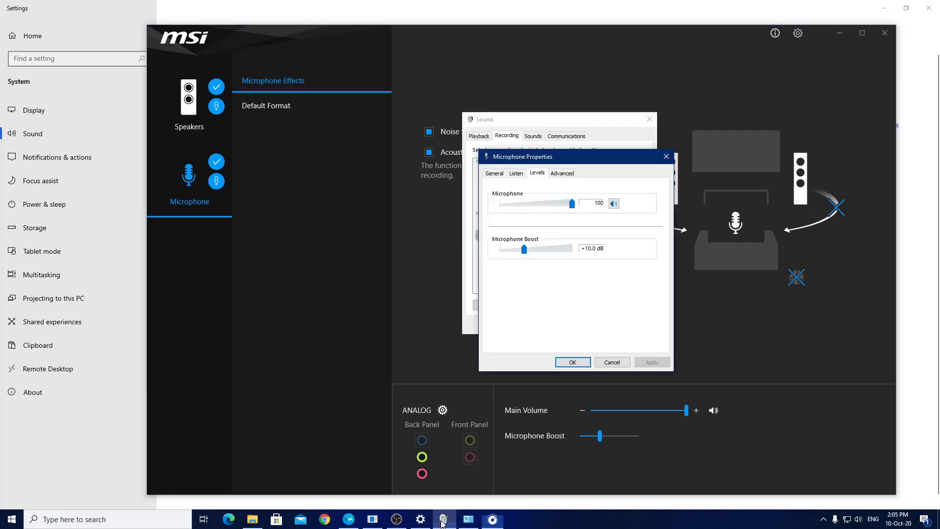
{"action": "left_click", "coordinate": [516, 174]}
{"action": "left_click", "coordinate": [517, 245]}
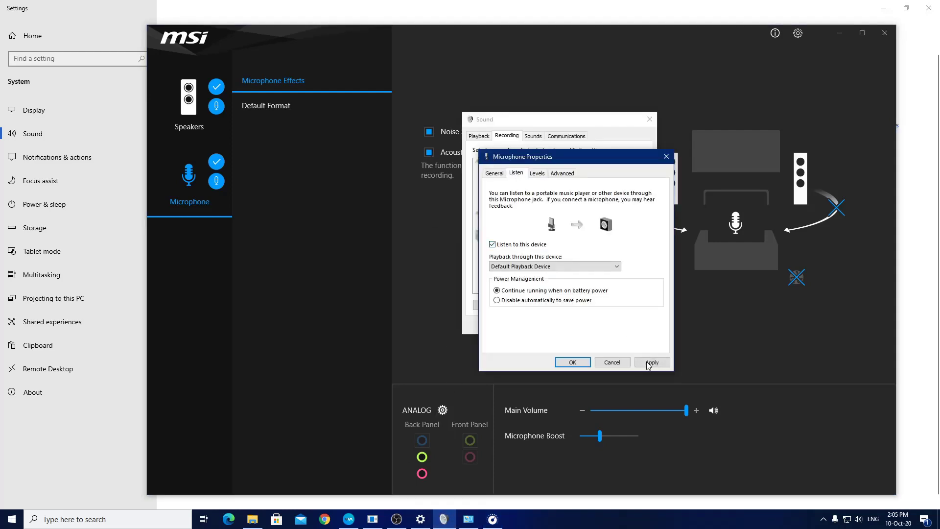
{"action": "left_click", "coordinate": [437, 163]}
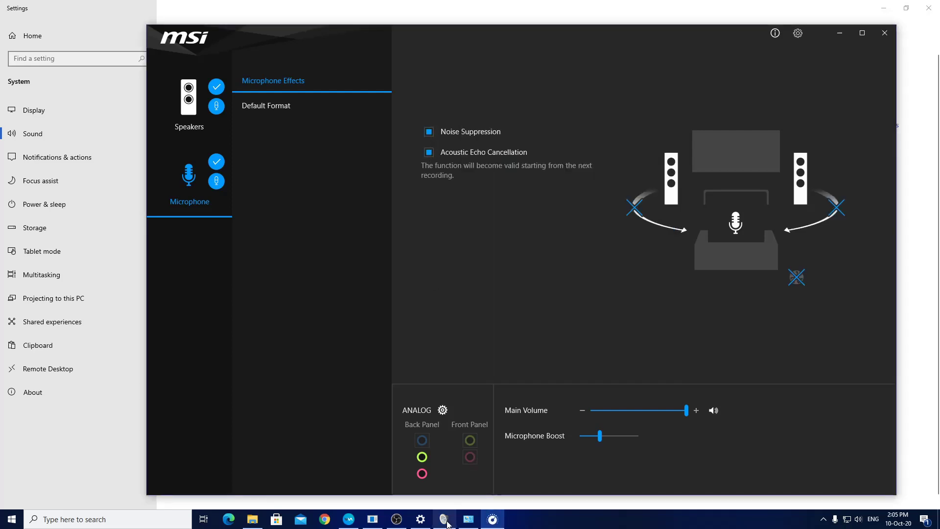
Return to the Realtek microphone's properties, turn off Listen to this device and accept the change
{"action": "left_click", "coordinate": [421, 519]}
{"action": "left_click", "coordinate": [421, 519]}
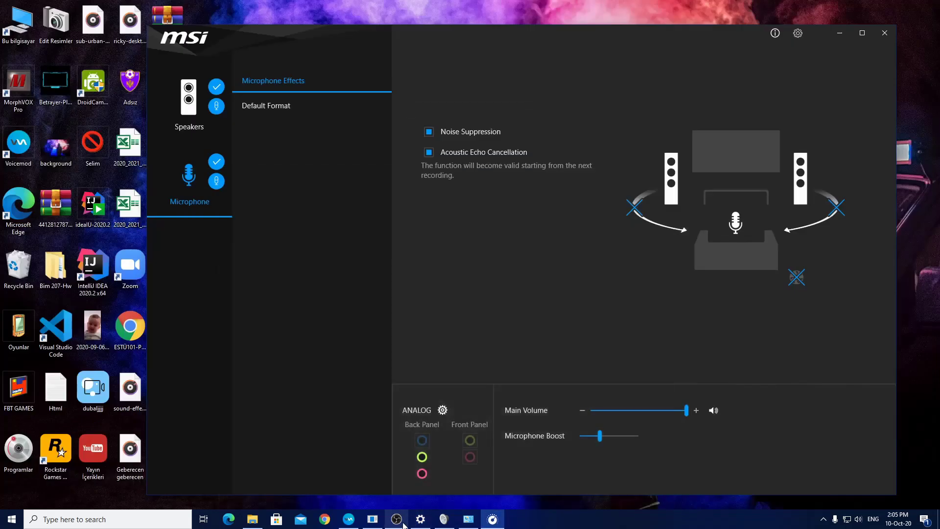
{"action": "left_click", "coordinate": [421, 519]}
{"action": "left_click", "coordinate": [455, 520]}
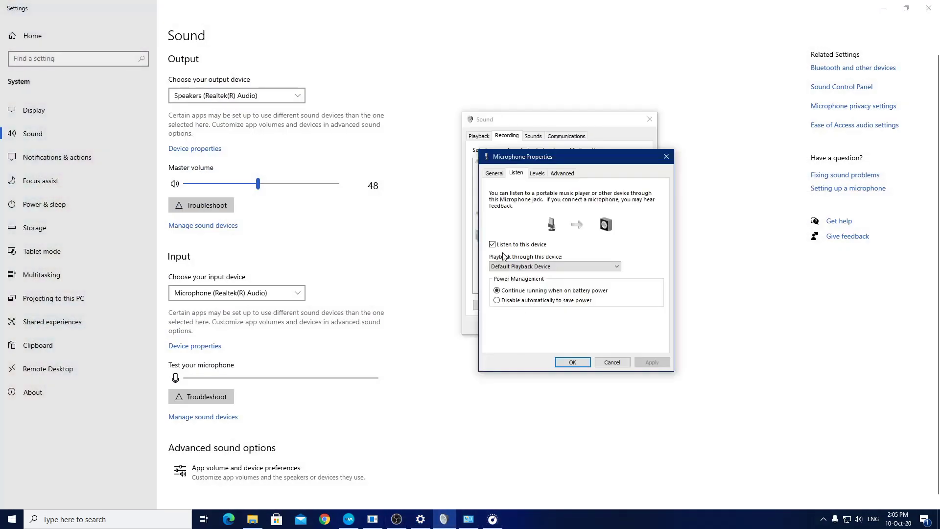
{"action": "key", "text": "alt+l"}
{"action": "left_click", "coordinate": [572, 362]}
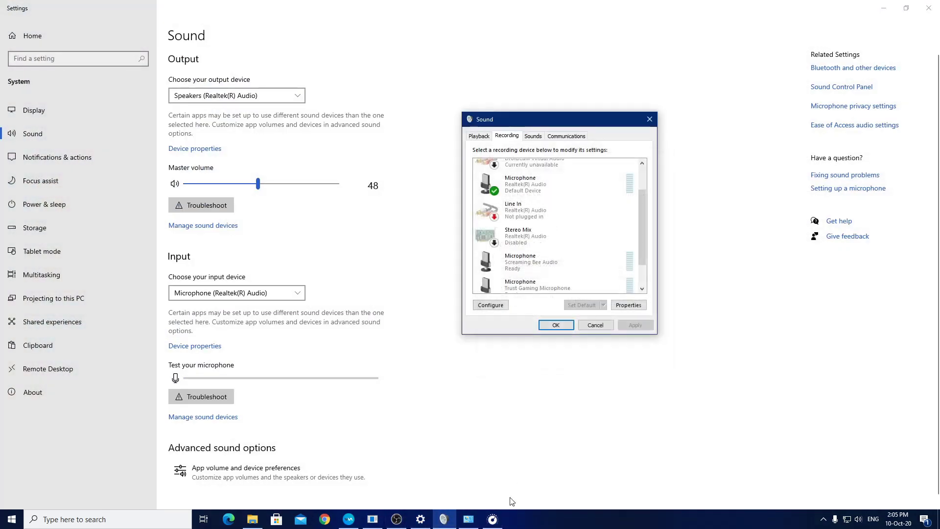
Switch Noise Suppression and Acoustic Echo Cancellation off and on again in Realtek Audio Console, with Microphone Boost at maximum
{"action": "left_click", "coordinate": [493, 519]}
{"action": "left_click", "coordinate": [430, 132]}
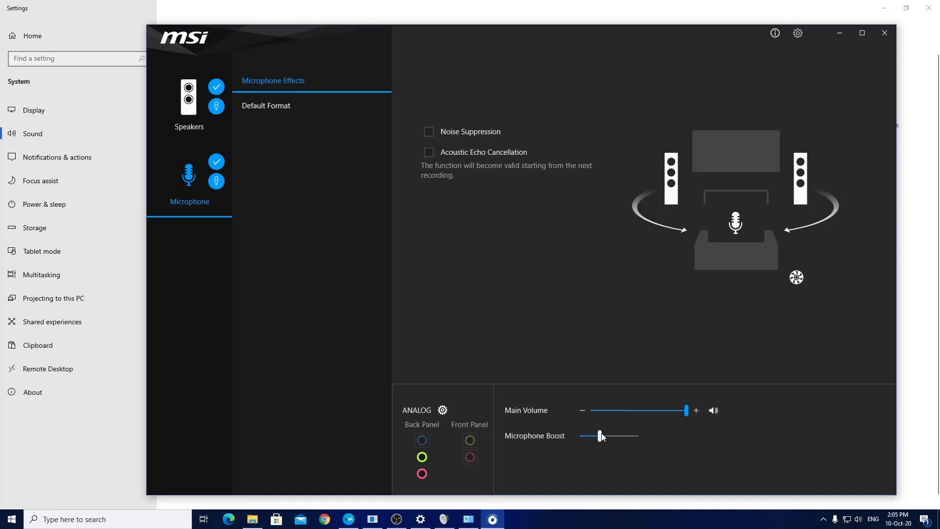
{"action": "left_click", "coordinate": [428, 135]}
{"action": "left_click", "coordinate": [431, 154]}
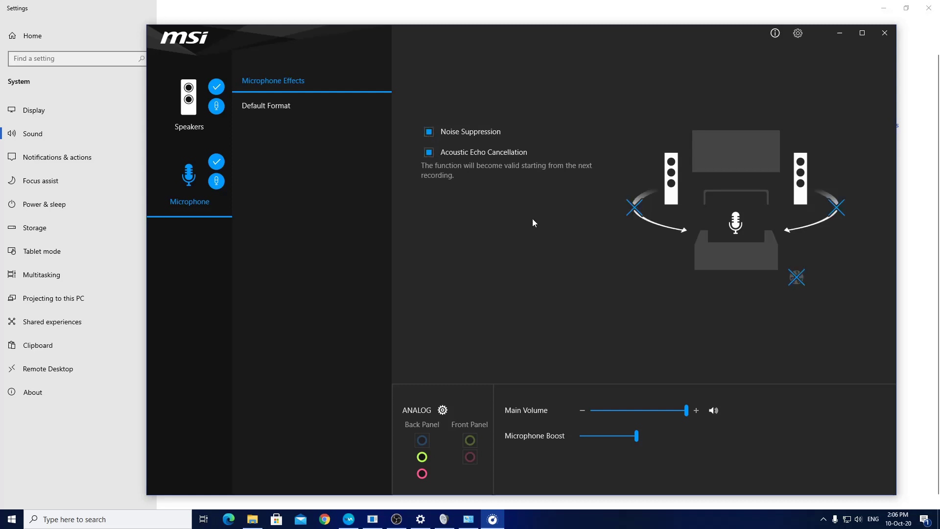
Turn off Acoustic Echo Cancellation and Noise Suppression, lower Microphone Boost to its first level above minimum, and close Realtek Audio Console
{"action": "left_click", "coordinate": [428, 153]}
{"action": "left_click", "coordinate": [429, 132]}
{"action": "left_click_drag", "start_coordinate": [602, 439], "coordinate": [598, 438]}
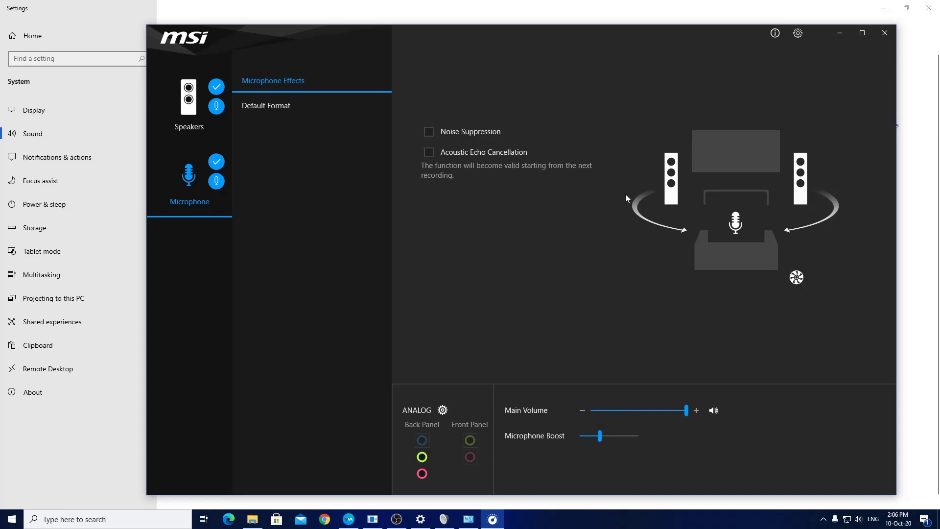
{"action": "left_click", "coordinate": [885, 33]}
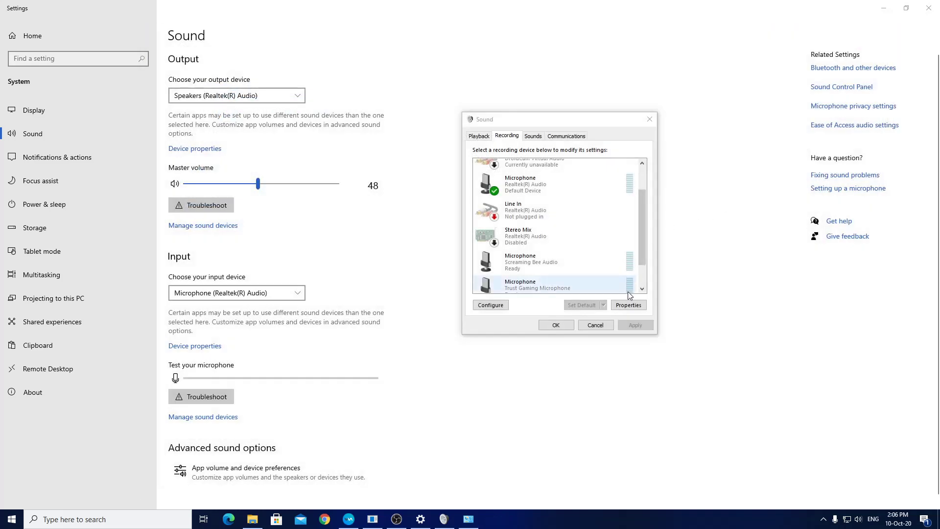
Set VoiceMeeter Aux Output (Voicemod Virtual Audio Device) as the default recording device again
{"action": "scroll", "coordinate": [546, 274], "scroll_direction": "down", "scroll_amount": 1}
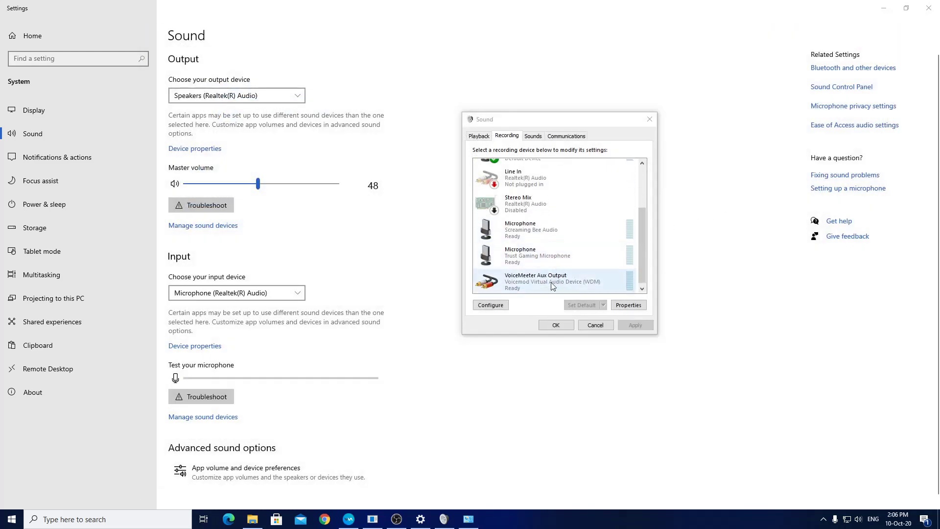
{"action": "left_click", "coordinate": [556, 289]}
{"action": "left_click", "coordinate": [588, 305]}
Switch to OBS, set the Mikrofon/Yardımcı Ses device to VoiceMeeter Aux Output (Voicemod Virtual Audio Device (WDM)), and minimize OBS
{"action": "left_click", "coordinate": [396, 519]}
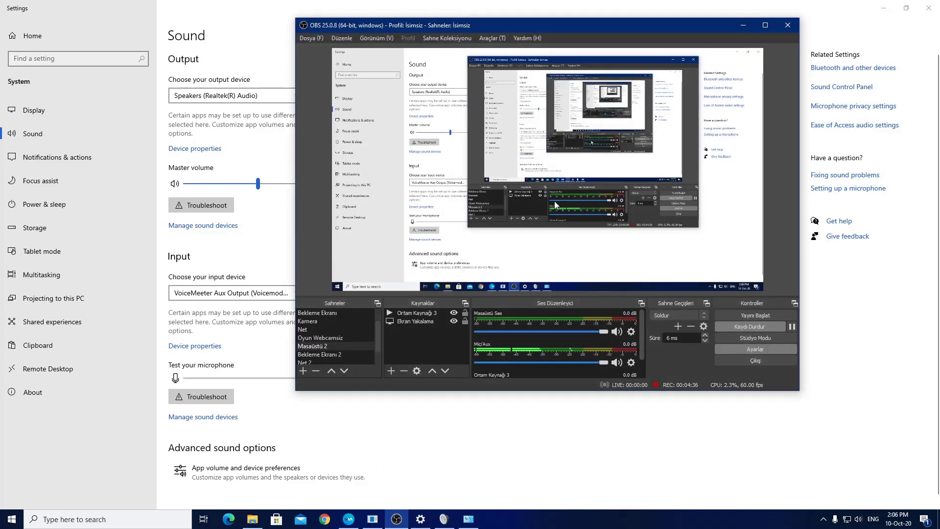
{"action": "left_click", "coordinate": [755, 349]}
{"action": "left_click", "coordinate": [335, 122]}
{"action": "left_click", "coordinate": [500, 131]}
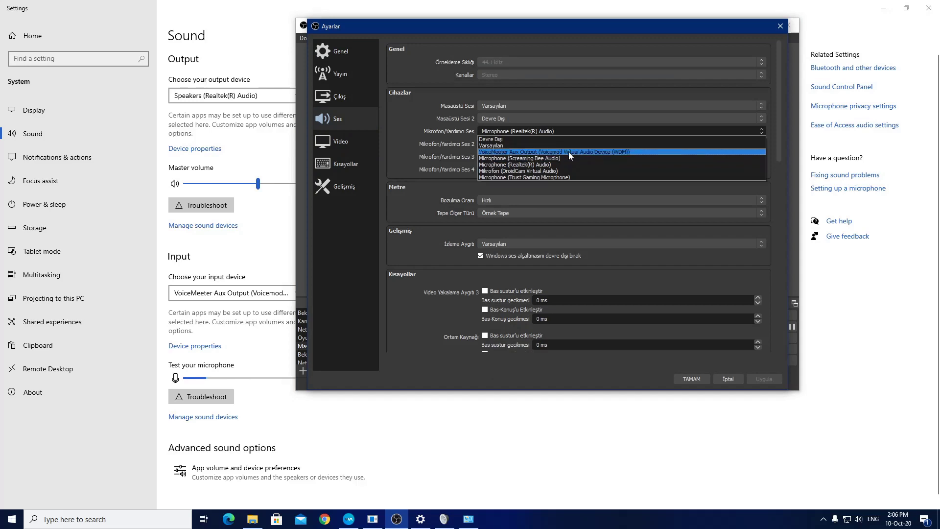
{"action": "left_click", "coordinate": [567, 152]}
{"action": "left_click", "coordinate": [685, 379]}
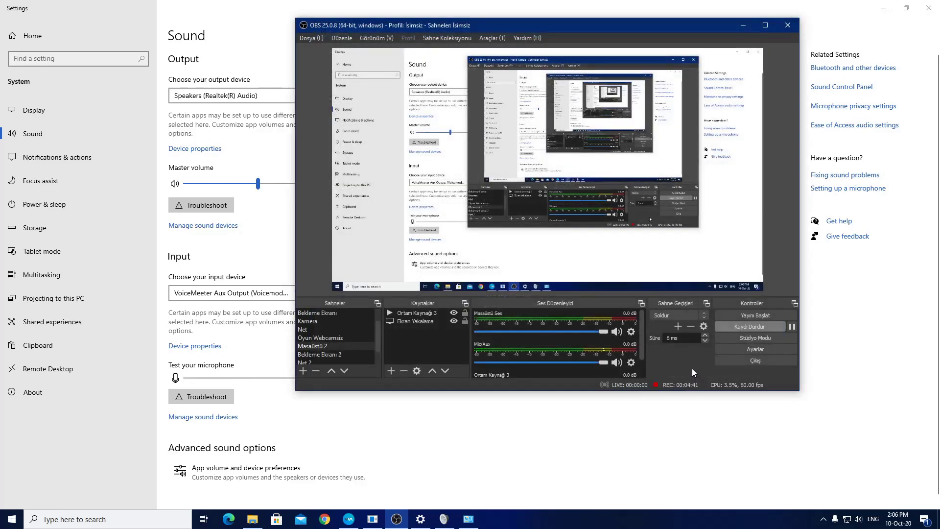
{"action": "left_click", "coordinate": [743, 25]}
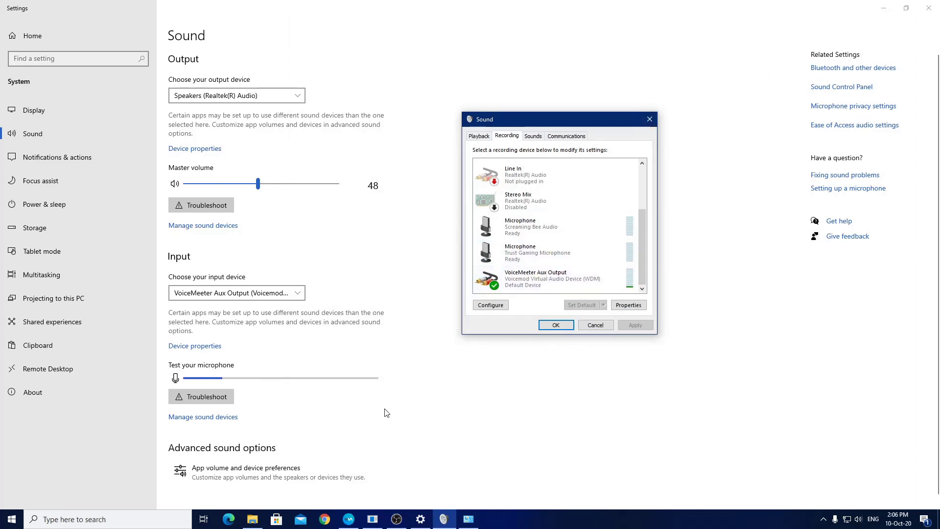
Switch to Google Chrome, open the Windows Run dialog and move it nearer the middle of the screen
{"action": "left_click", "coordinate": [325, 519]}
{"action": "left_click", "coordinate": [138, 25]}
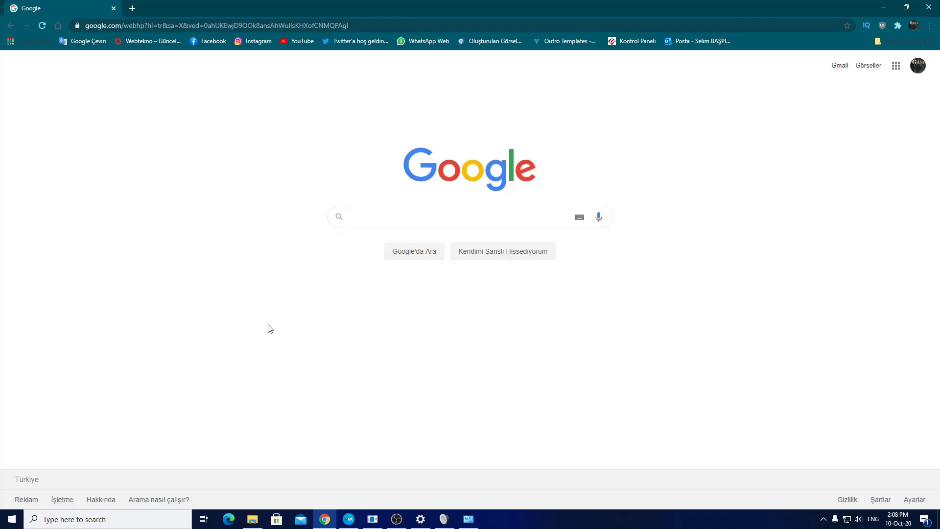
{"action": "left_click", "coordinate": [128, 514]}
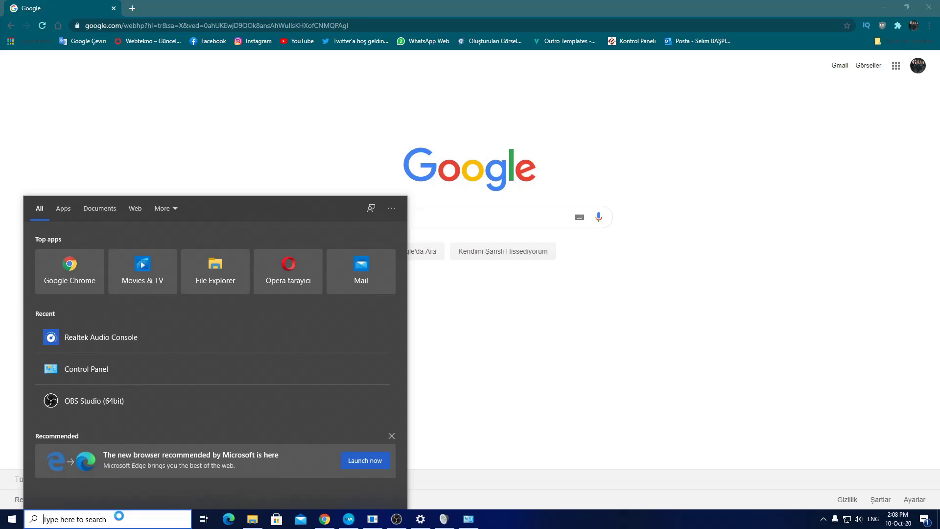
{"action": "key", "text": "super+r"}
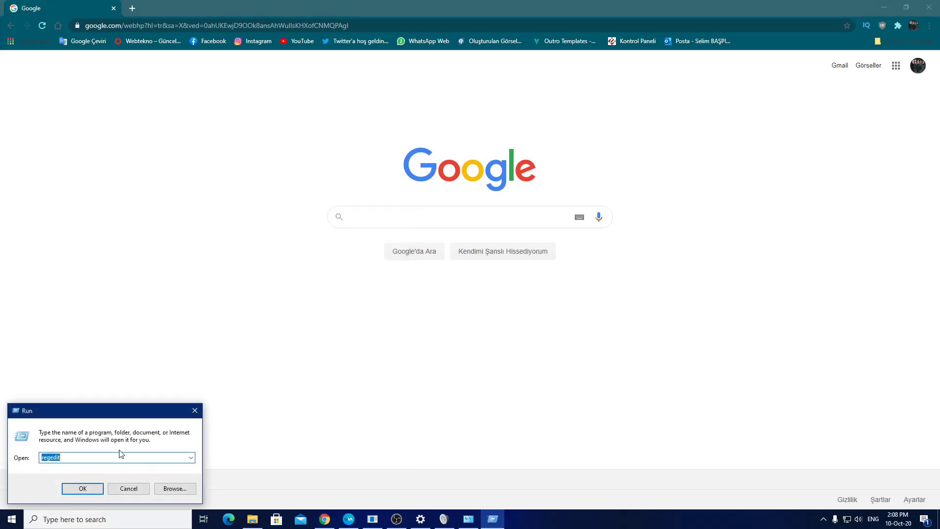
{"action": "left_click_drag", "start_coordinate": [81, 415], "coordinate": [231, 275]}
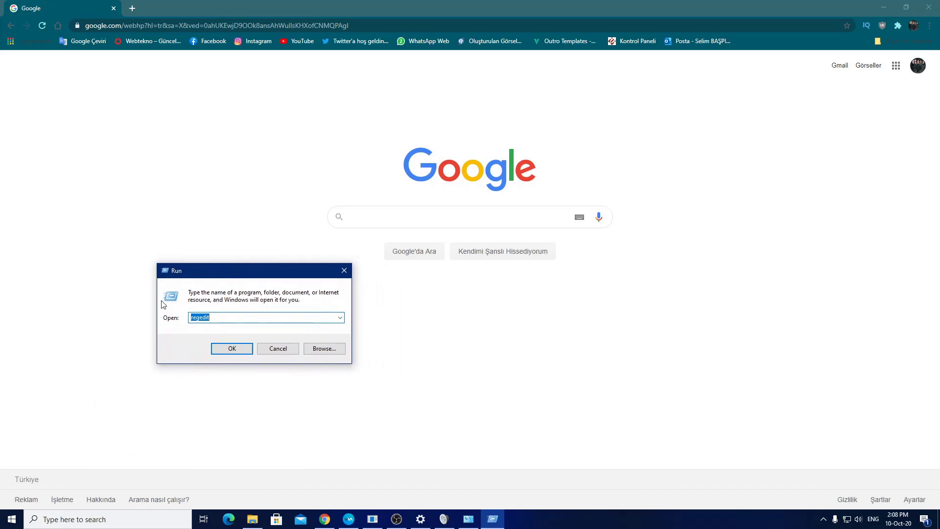
Search Windows for "run" to locate the Run app, and return to the Run dialog already open
{"action": "left_click", "coordinate": [84, 515]}
{"action": "type", "text": "run"}
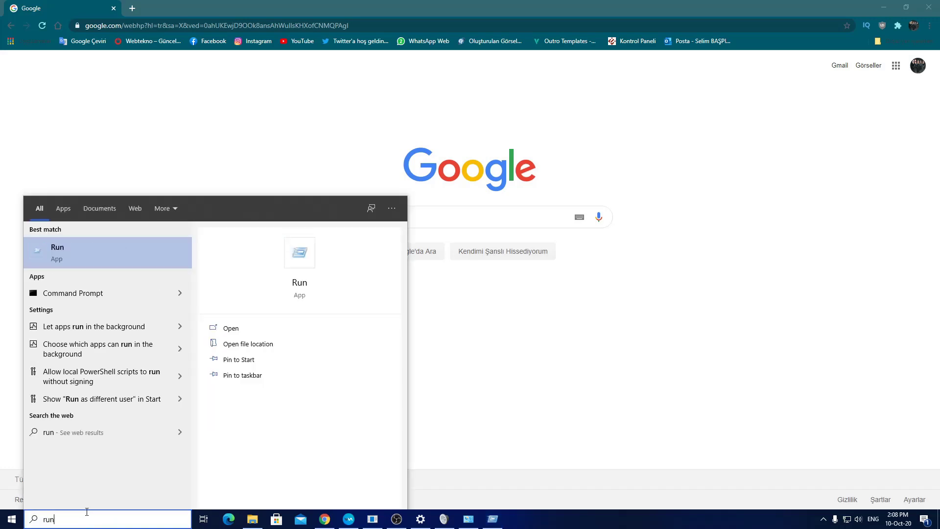
{"action": "left_click", "coordinate": [532, 409]}
{"action": "left_click", "coordinate": [490, 518]}
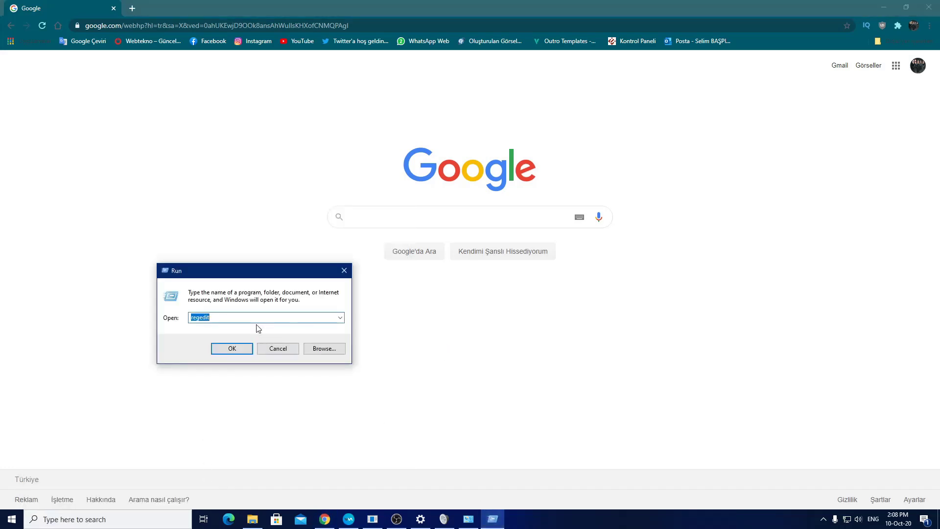
Run msinfo32.exe from the Run dialog to open System Information
{"action": "left_click", "coordinate": [234, 315]}
{"action": "double_click", "coordinate": [227, 316]}
{"action": "type", "text": "msinfo32.exe"}
{"action": "key", "text": "ctrl+a"}
{"action": "left_click", "coordinate": [234, 319]}
{"action": "left_click", "coordinate": [231, 350]}
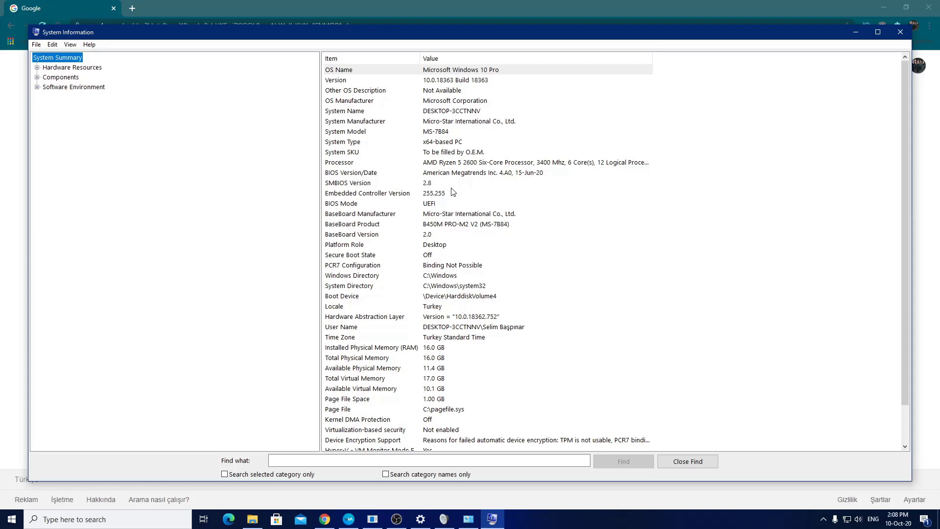
Highlight the BaseBoard Product entry in the system summary to identify the motherboard model
{"action": "left_click", "coordinate": [449, 224]}
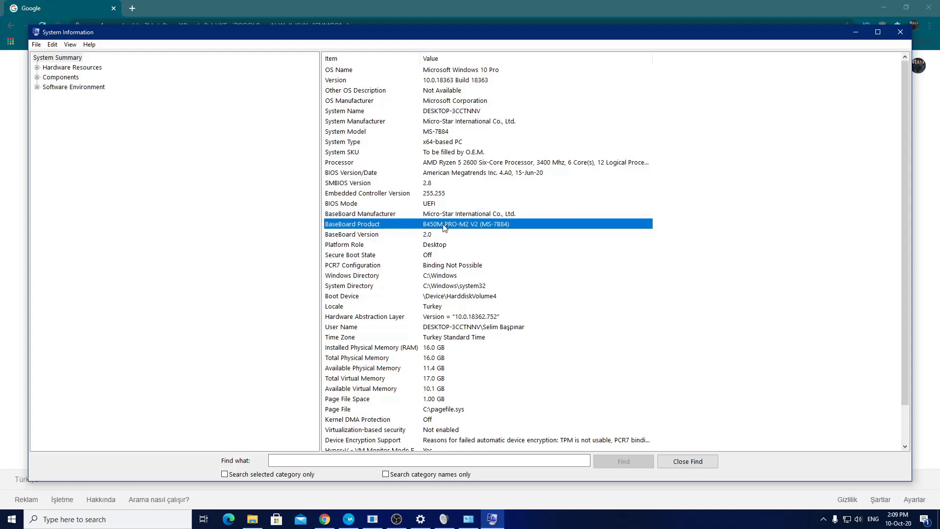
{"action": "scroll", "coordinate": [442, 229], "scroll_direction": "down", "scroll_amount": 1}
{"action": "scroll", "coordinate": [450, 230], "scroll_direction": "up", "scroll_amount": 1}
Switch to Google Chrome and search Google for "msı b450m pro m2 v2"
{"action": "left_click", "coordinate": [292, 10]}
{"action": "left_click", "coordinate": [219, 25]}
{"action": "type", "text": "msı b"}
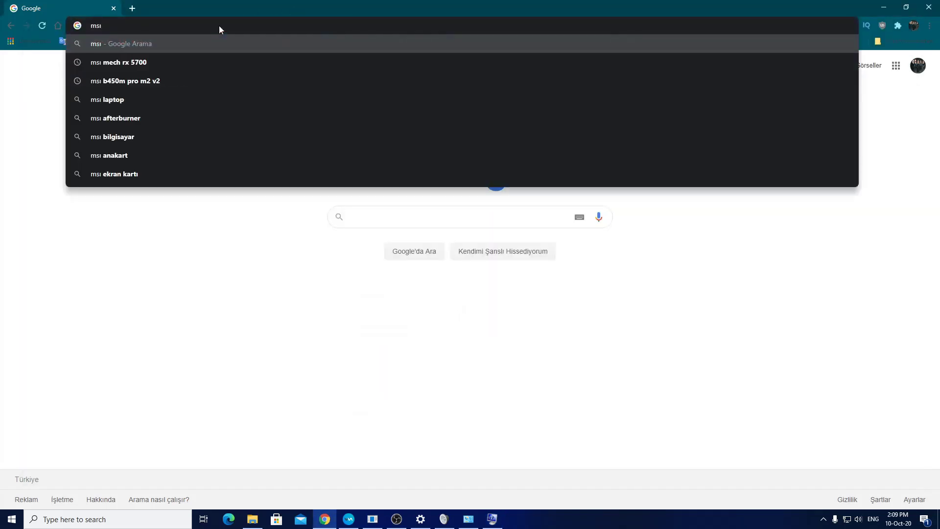
{"action": "key", "text": "Down"}
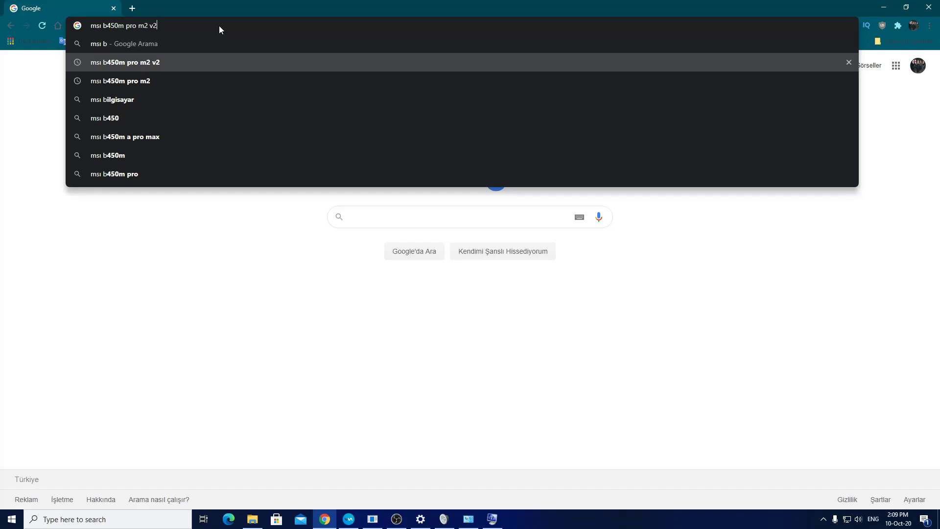
{"action": "key", "text": "Return"}
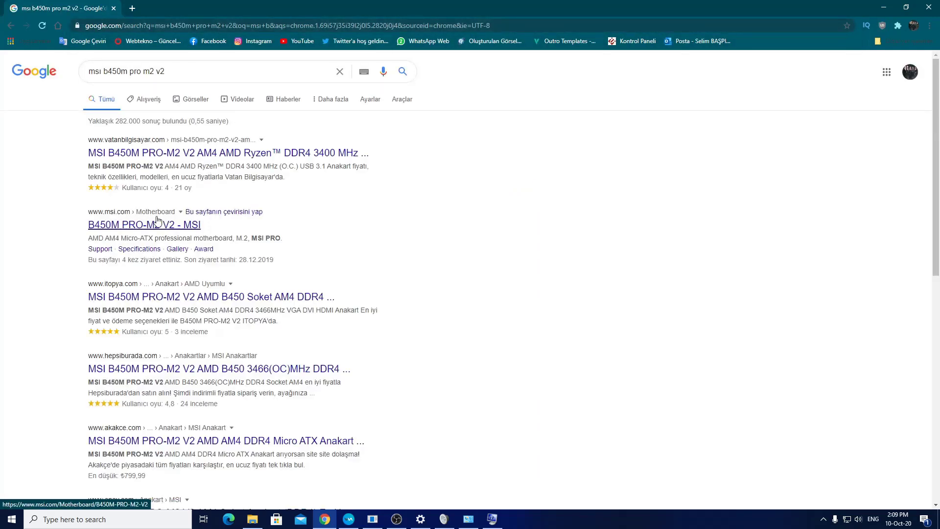
Open MSI's B450M PRO-M2 V2 product page from the search results and go to its support downloads
{"action": "left_click", "coordinate": [163, 225]}
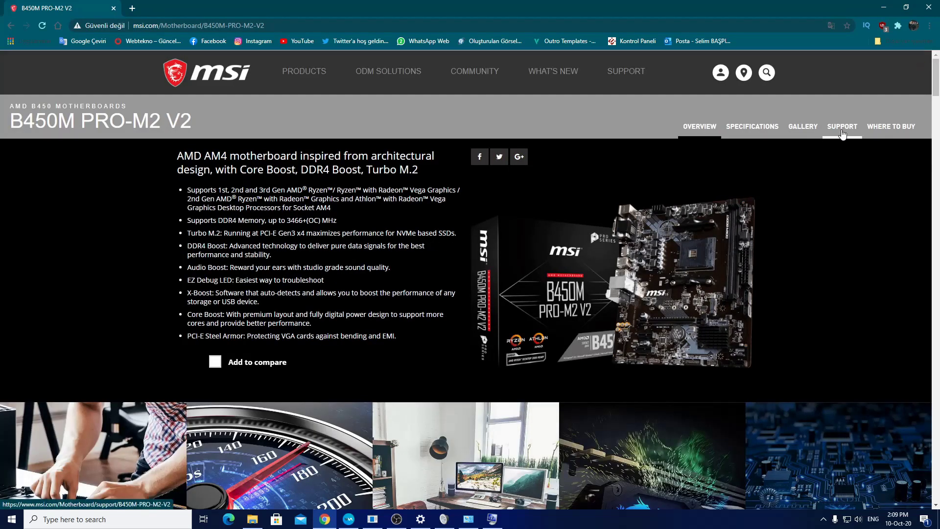
{"action": "left_click", "coordinate": [842, 126]}
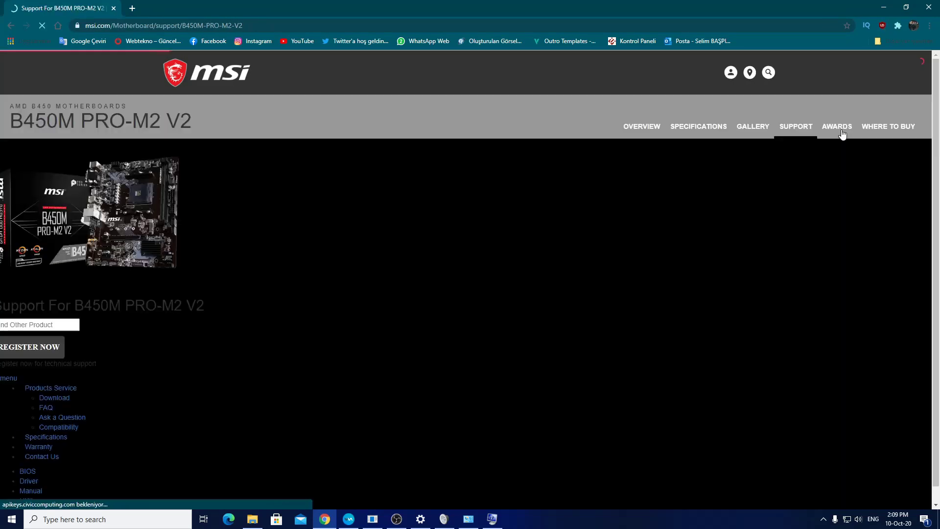
{"action": "scroll", "coordinate": [334, 299], "scroll_direction": "down", "scroll_amount": 4}
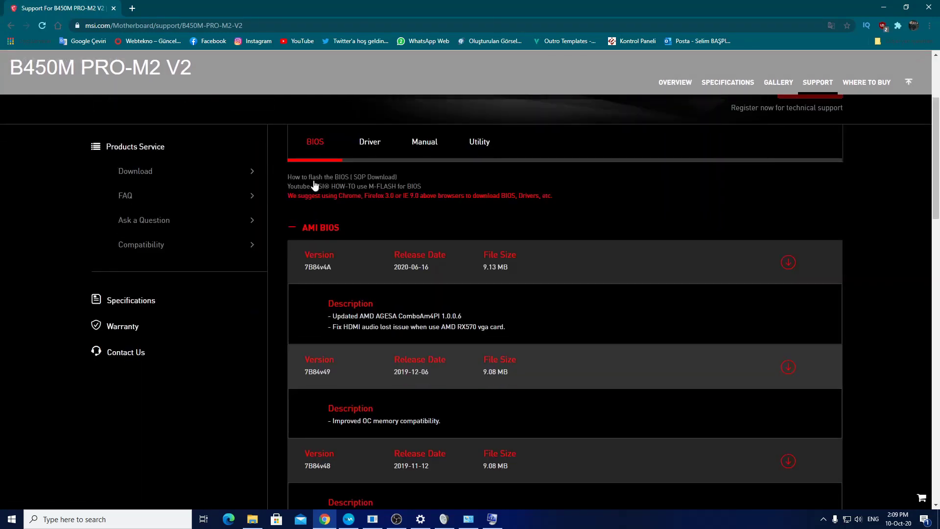
Show the motherboard's driver downloads for the Win10 64 operating system
{"action": "left_click", "coordinate": [370, 145]}
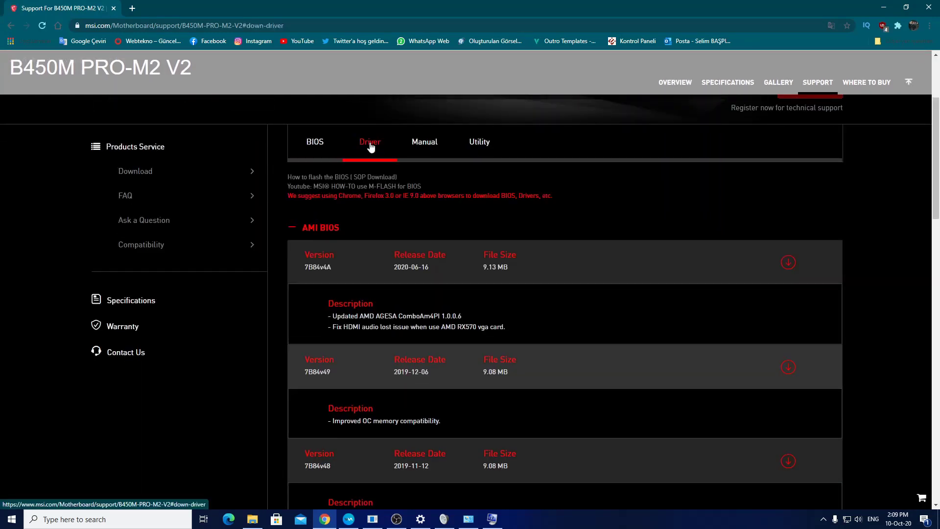
{"action": "left_click", "coordinate": [358, 218]}
{"action": "left_click", "coordinate": [323, 266]}
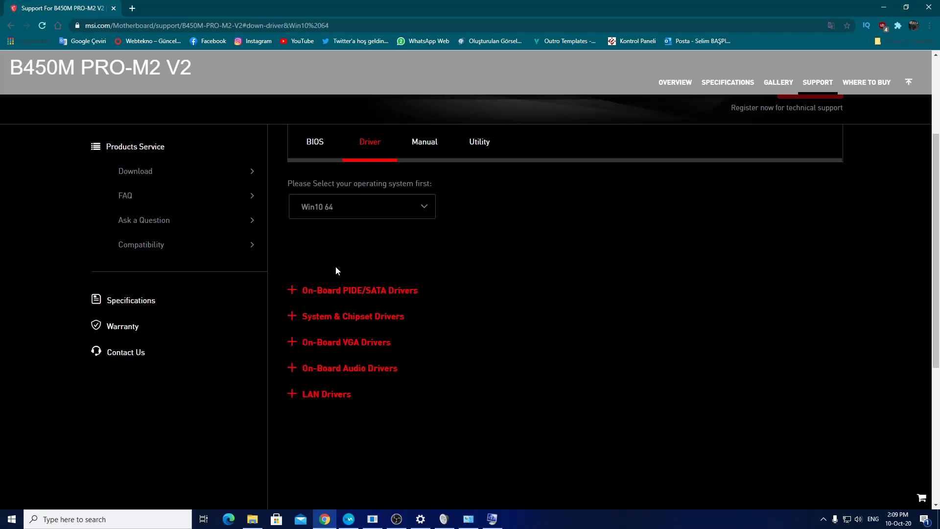
Expand the On-Board Audio Drivers group and highlight the installation note under Realtek HD Universal Driver
{"action": "scroll", "coordinate": [345, 318], "scroll_direction": "down", "scroll_amount": 1}
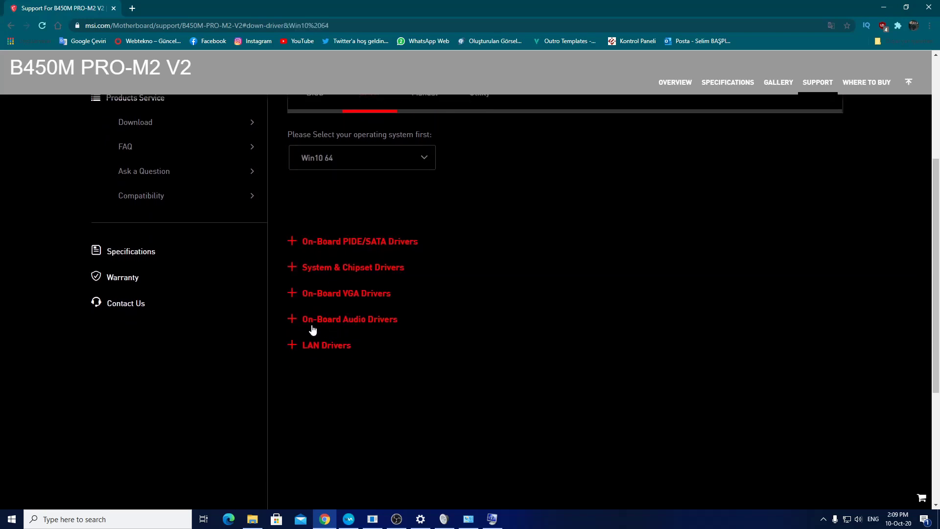
{"action": "left_click", "coordinate": [350, 321]}
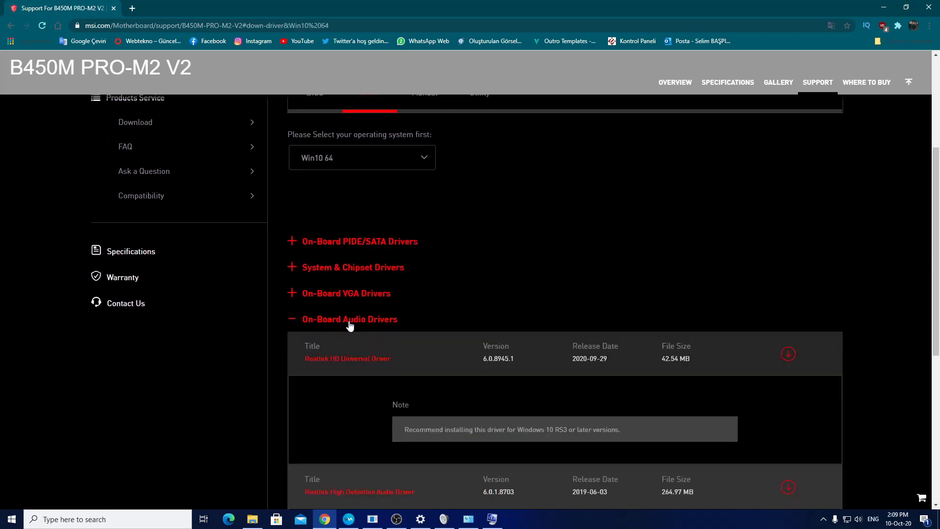
{"action": "scroll", "coordinate": [386, 378], "scroll_direction": "down", "scroll_amount": 2}
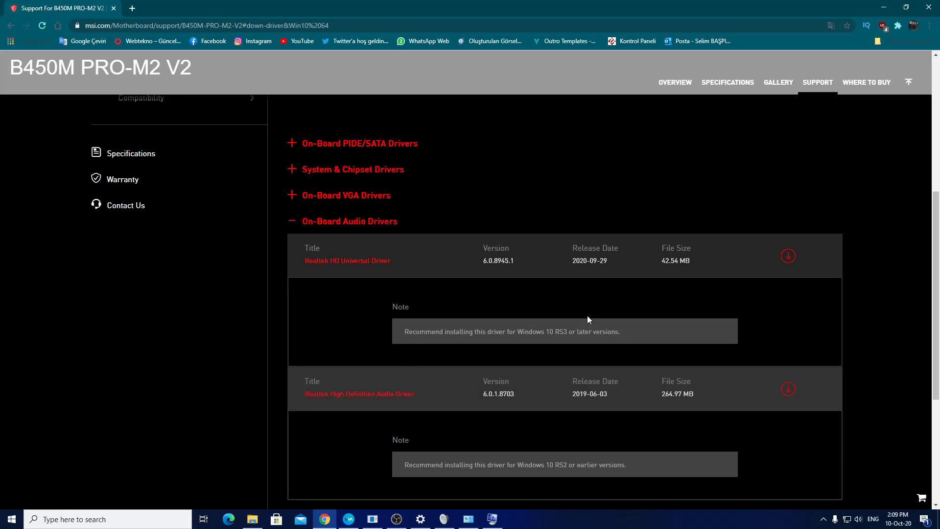
{"action": "triple_click", "coordinate": [550, 333]}
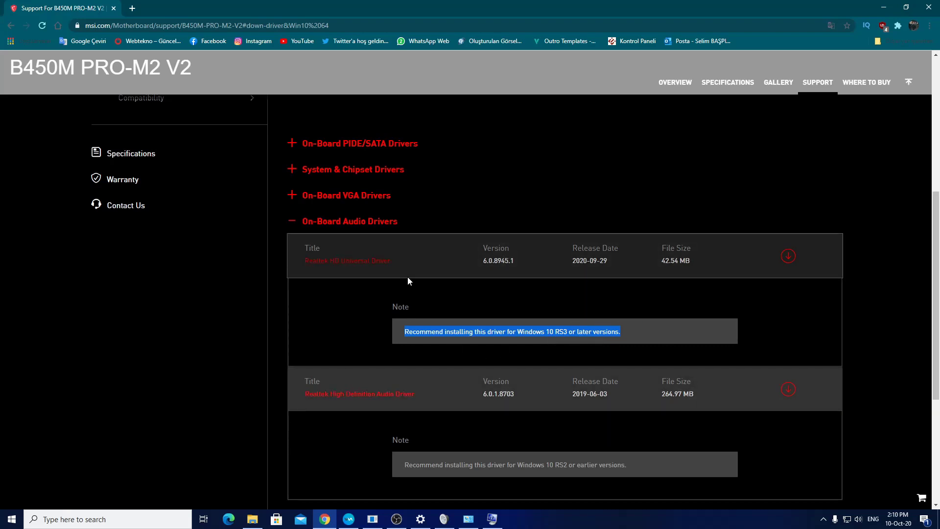
Search Google for "realtek hd audio driver"
{"action": "left_click", "coordinate": [145, 26]}
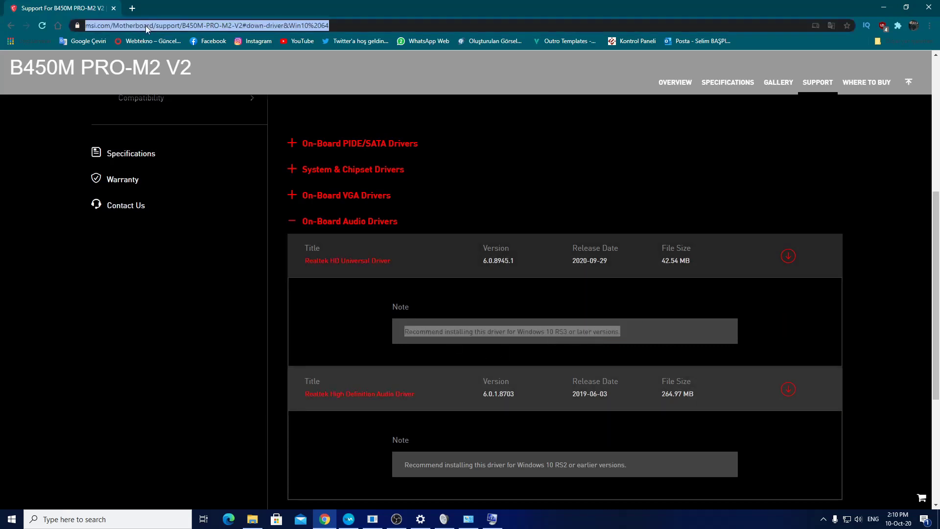
{"action": "type", "text": "realtek"}
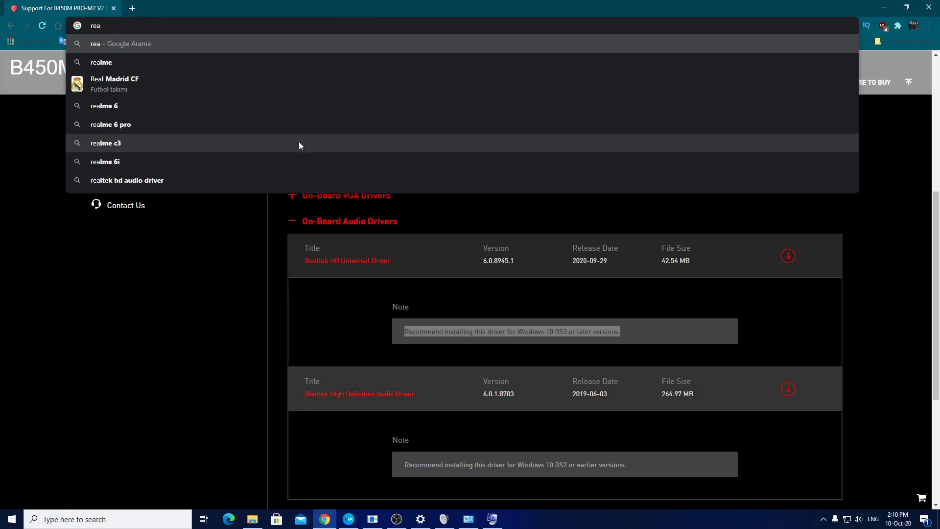
{"action": "key", "text": "Down"}
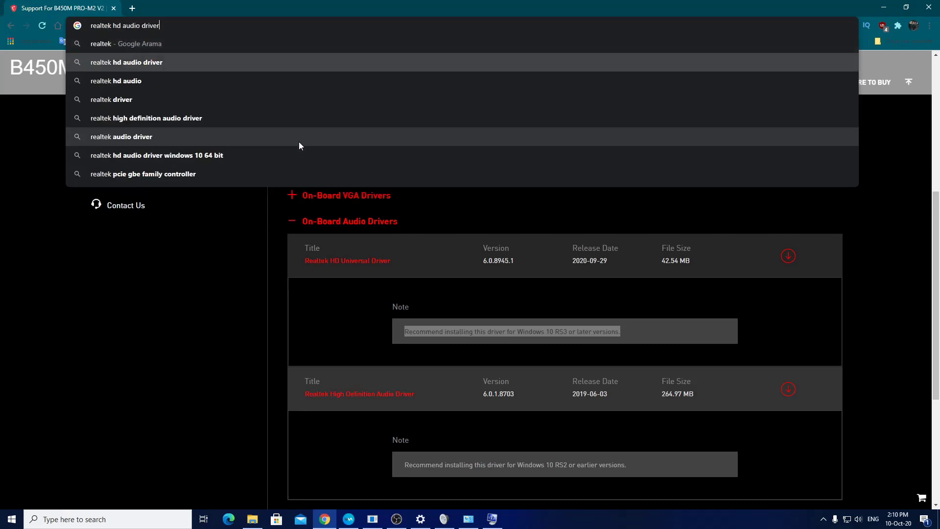
{"action": "key", "text": "Return"}
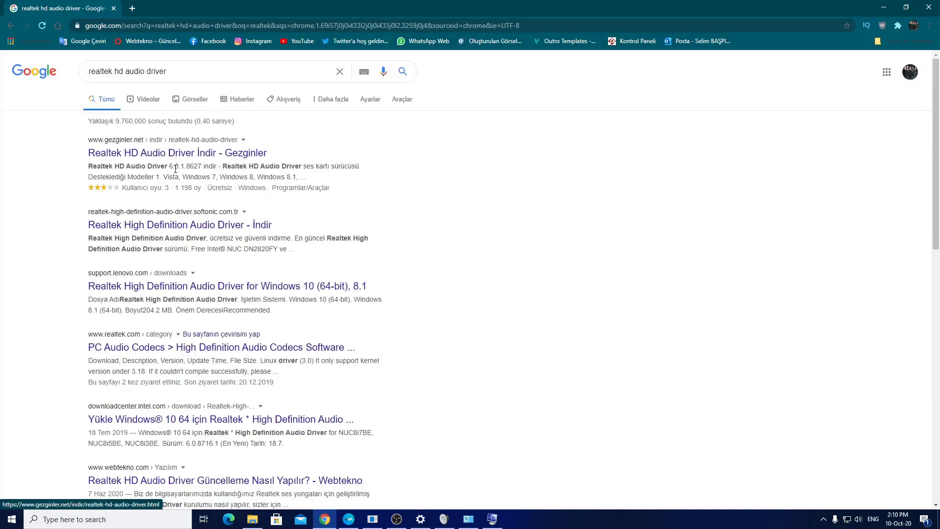
Look at the Softonic driver page and Realtek's High Definition Audio Codecs Software page, returning to the search results after each
{"action": "left_click", "coordinate": [188, 226]}
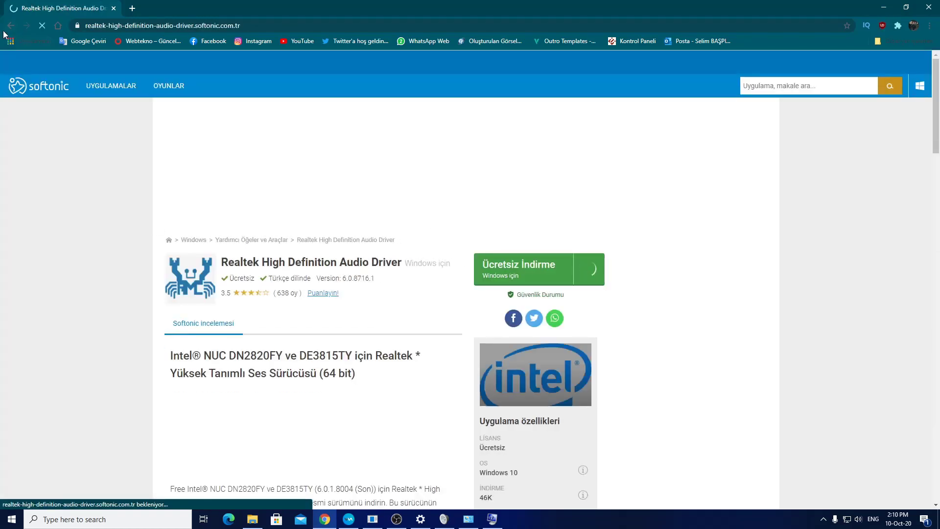
{"action": "left_click", "coordinate": [10, 25]}
{"action": "scroll", "coordinate": [103, 256], "scroll_direction": "down", "scroll_amount": 2}
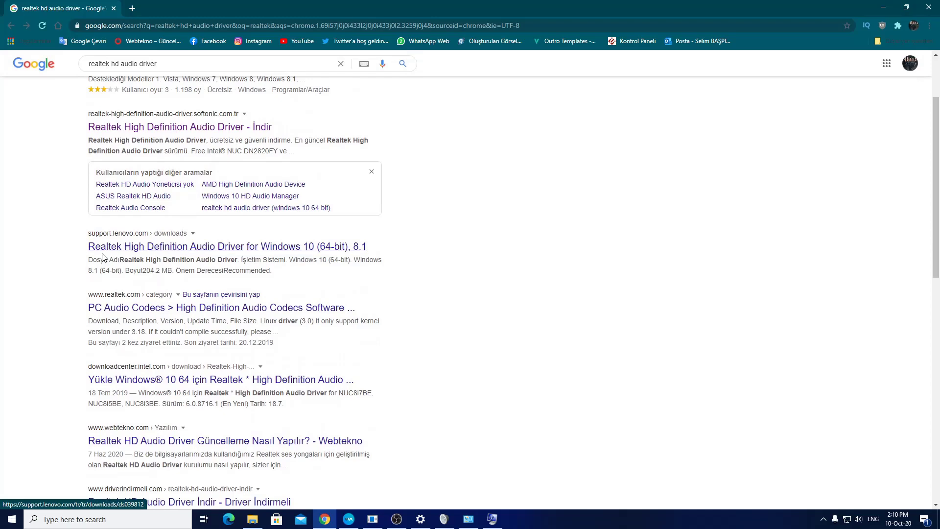
{"action": "scroll", "coordinate": [103, 257], "scroll_direction": "down", "scroll_amount": 1}
{"action": "left_click", "coordinate": [156, 260]}
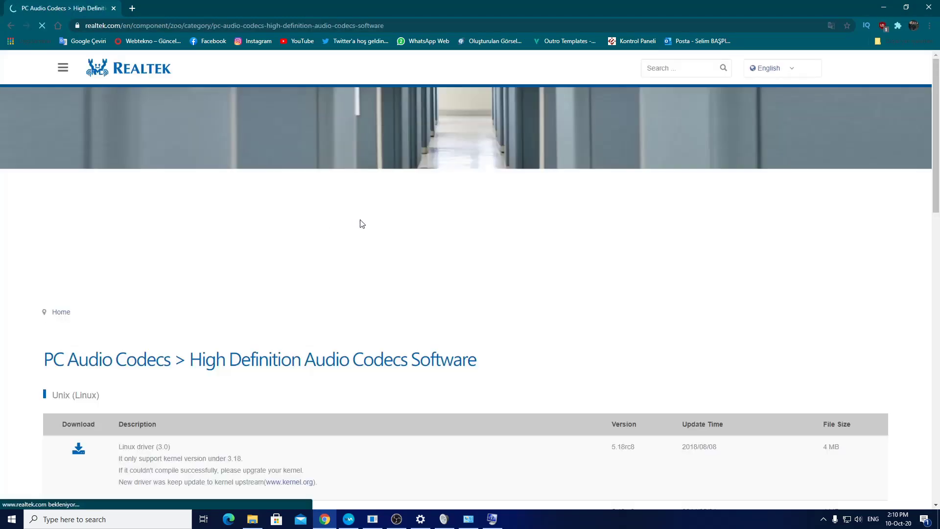
{"action": "left_click", "coordinate": [12, 27]}
{"action": "scroll", "coordinate": [252, 195], "scroll_direction": "up", "scroll_amount": 1}
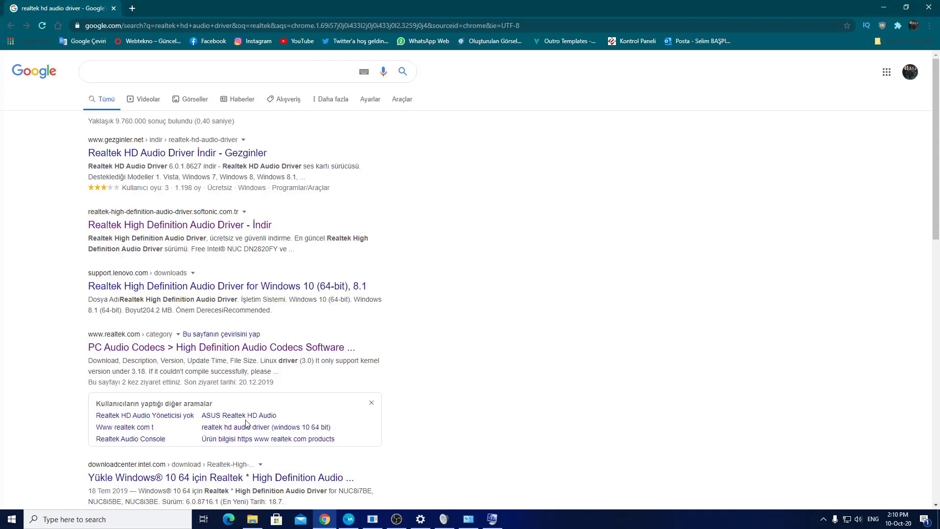
Find Audacity through Windows search, launch it and dismiss its welcome window
{"action": "left_click", "coordinate": [144, 521]}
{"action": "type", "text": "audacity"}
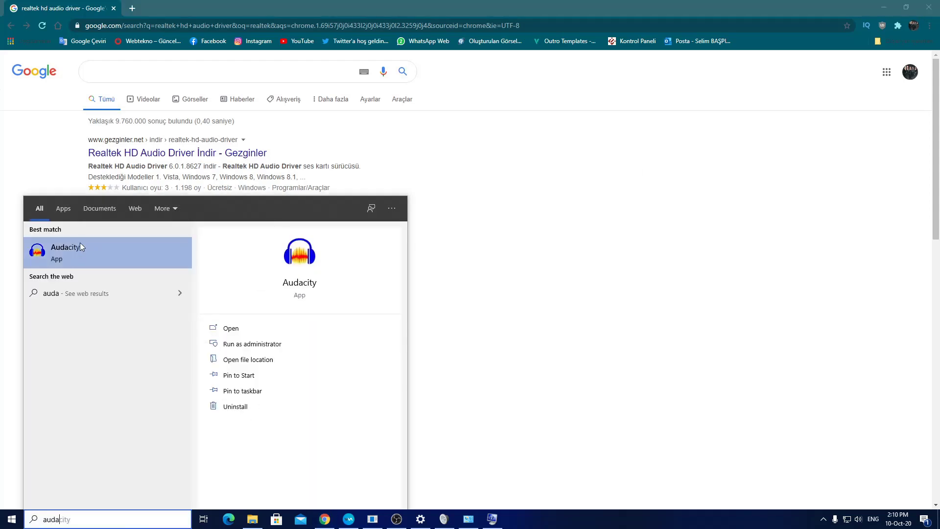
{"action": "left_click", "coordinate": [121, 249]}
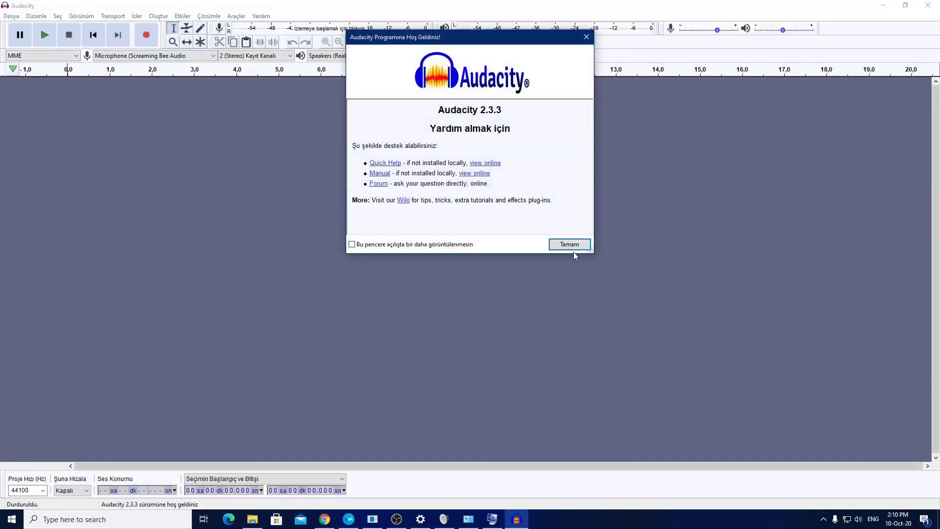
{"action": "left_click", "coordinate": [574, 246]}
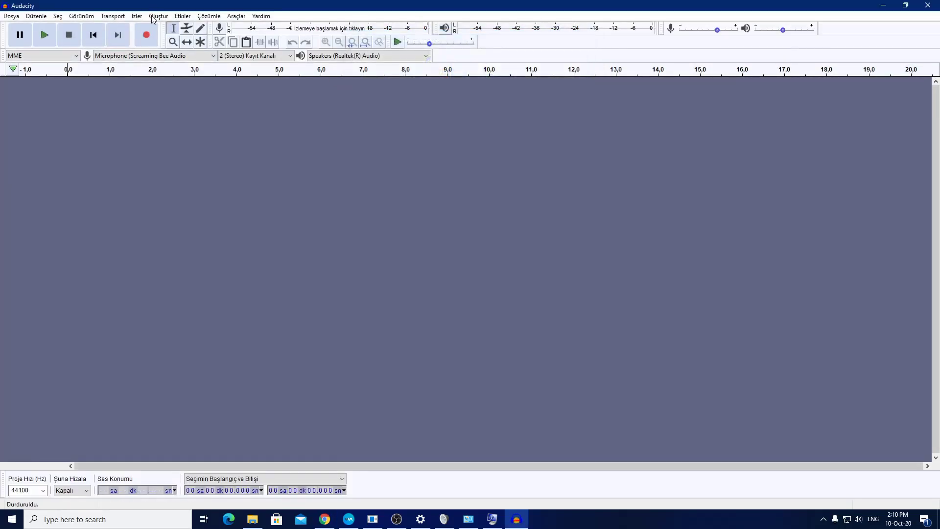
Set Audacity's recording device to Microphone (Realtek(R) Audio) and record a stereo voice clip about 8 seconds long
{"action": "left_click", "coordinate": [117, 60]}
{"action": "key", "text": "Down"}
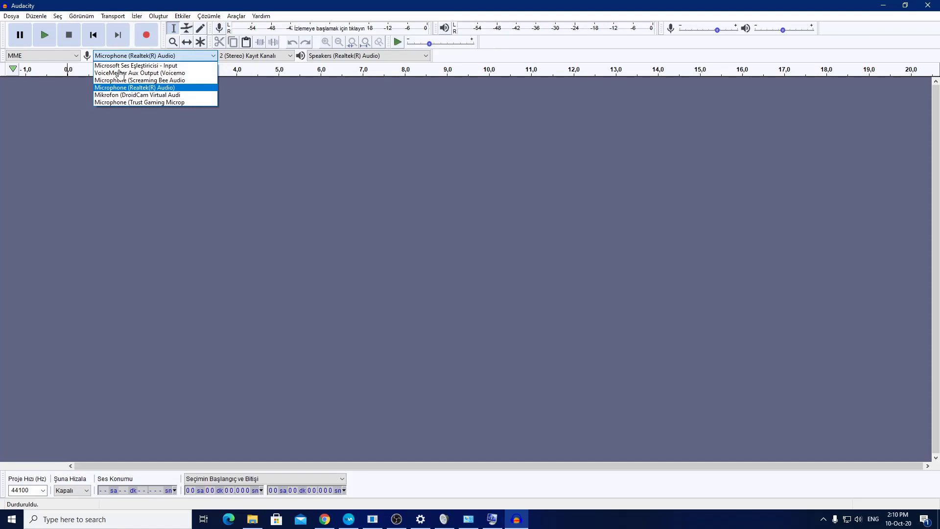
{"action": "key", "text": "Return"}
{"action": "left_click", "coordinate": [146, 35]}
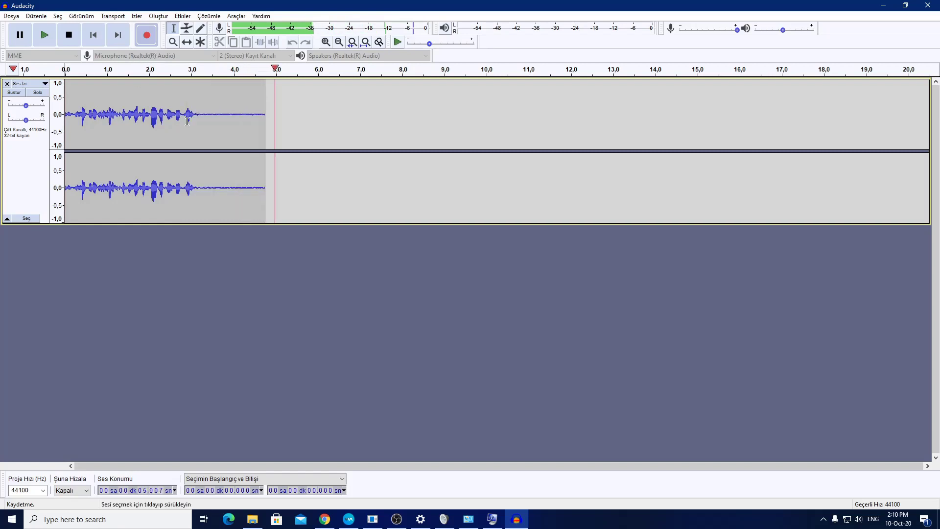
{"action": "left_click_drag", "start_coordinate": [236, 118], "coordinate": [210, 116]}
{"action": "key", "text": "space"}
Play back the quiet gap of the recording from about 3.4 s to hear the background noise
{"action": "left_click", "coordinate": [258, 113]}
{"action": "left_click", "coordinate": [208, 116]}
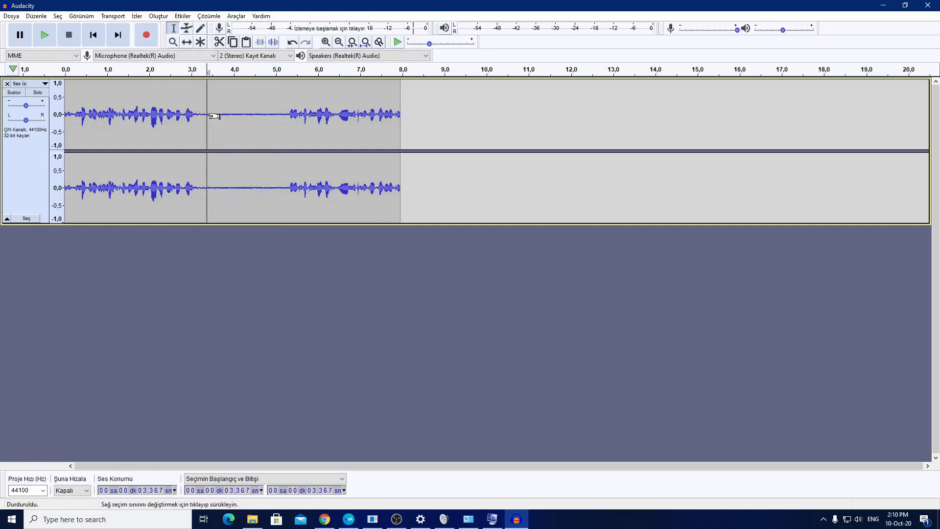
{"action": "key", "text": "space"}
{"action": "key", "text": "space"}
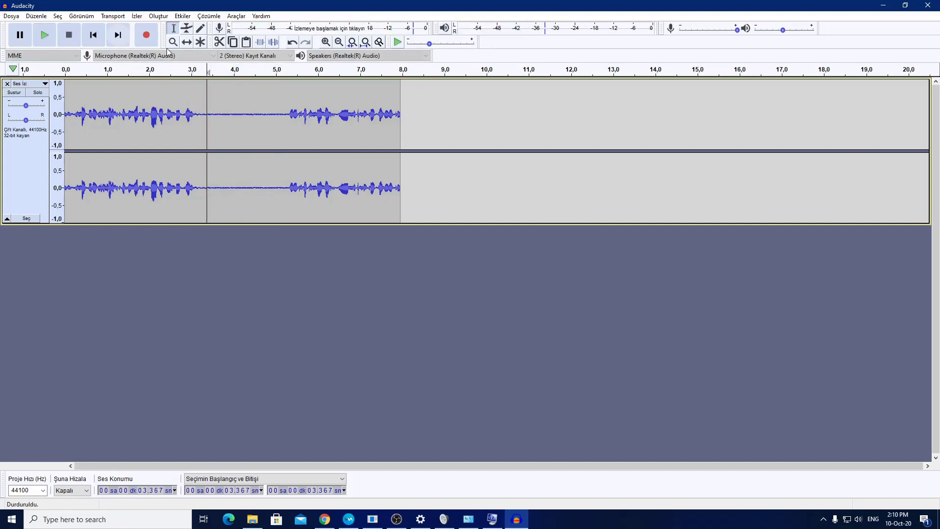
Select the quiet gap from about 3.3 s to 5.1 s and capture it as the noise profile for Gürültü Azaltma
{"action": "left_click_drag", "start_coordinate": [204, 113], "coordinate": [280, 112]}
{"action": "left_click", "coordinate": [183, 16]}
{"action": "left_click", "coordinate": [237, 141]}
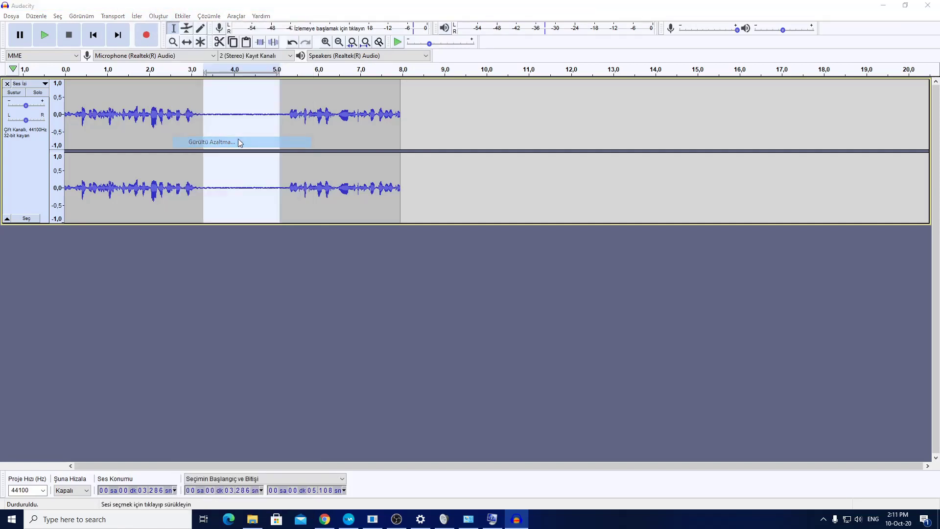
{"action": "left_click", "coordinate": [475, 210]}
Select the entire recording and apply the Gürültü Azaltma noise reduction effect to it
{"action": "left_click", "coordinate": [228, 129]}
{"action": "key", "text": "ctrl+a"}
{"action": "left_click", "coordinate": [182, 16]}
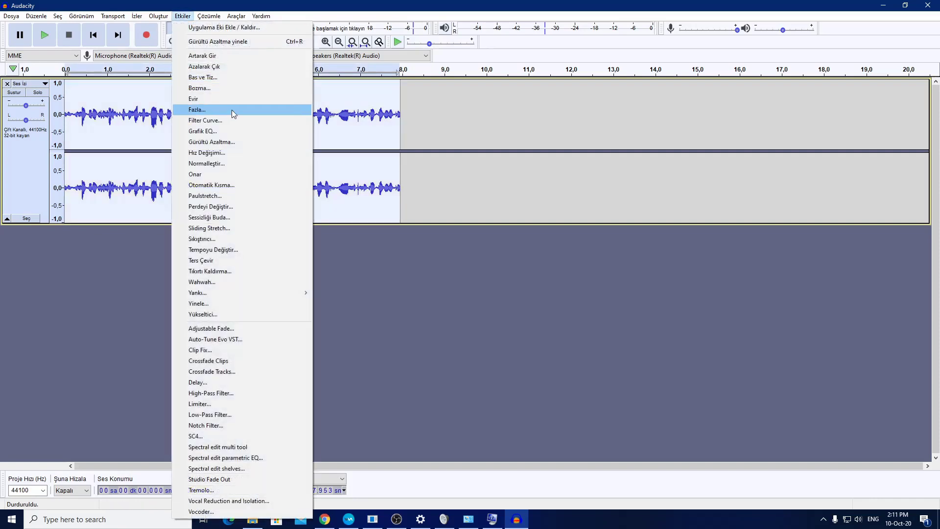
{"action": "left_click", "coordinate": [231, 142]}
{"action": "left_click", "coordinate": [504, 338]}
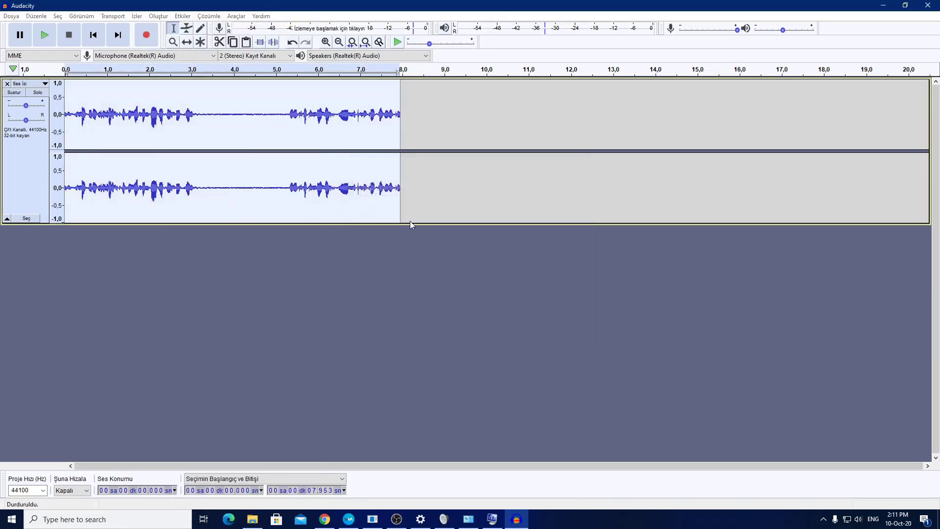
Play back the noise-reduced recording from the quiet gap at about 3.3 s and again from about 3.9 s
{"action": "left_click", "coordinate": [205, 114]}
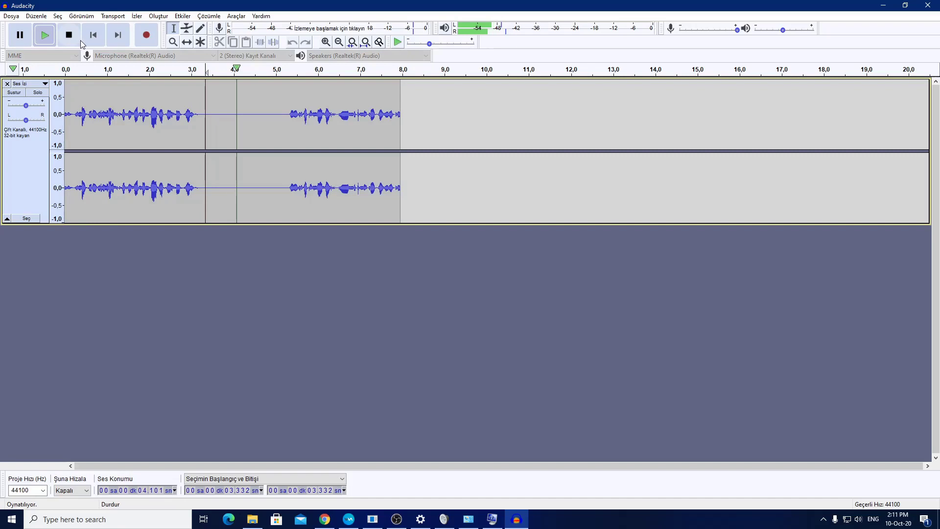
{"action": "left_click", "coordinate": [229, 115]}
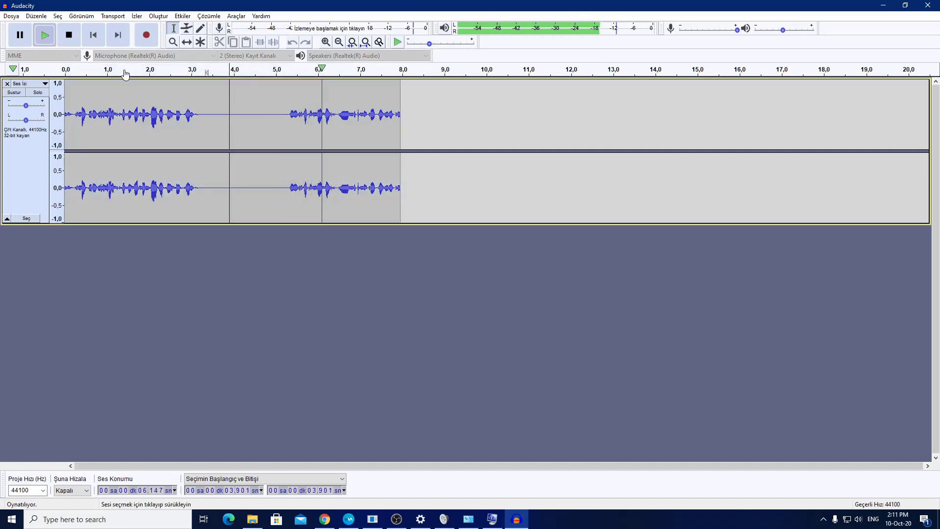
{"action": "key", "text": "space"}
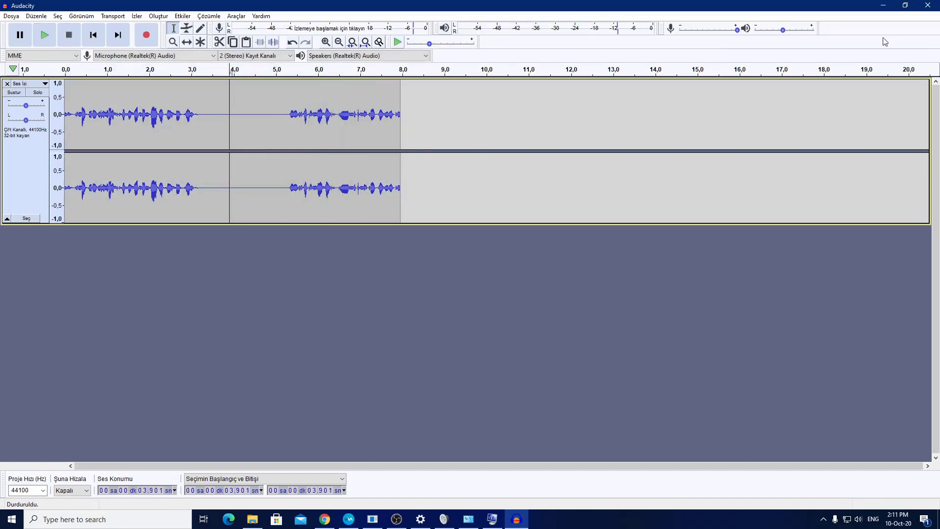
Close Audacity without saving the project and close the System Information window
{"action": "left_click", "coordinate": [928, 6]}
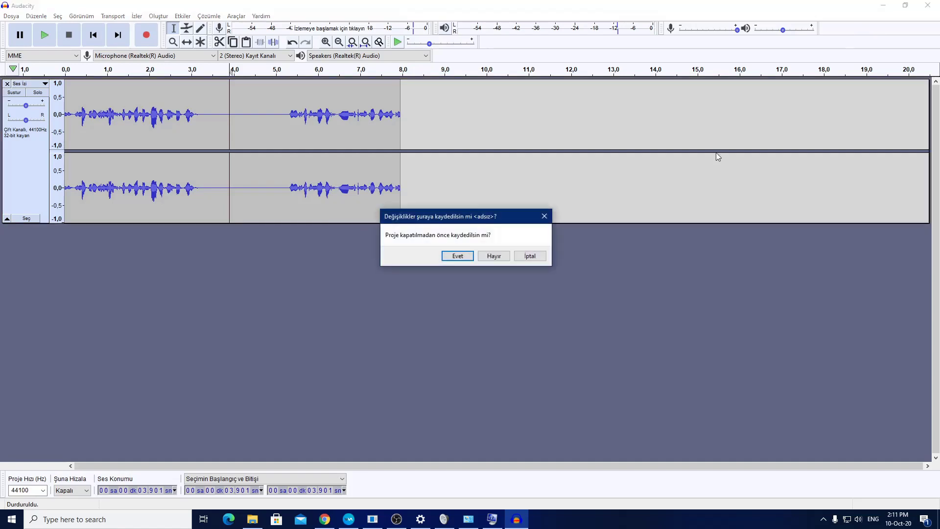
{"action": "left_click", "coordinate": [492, 256]}
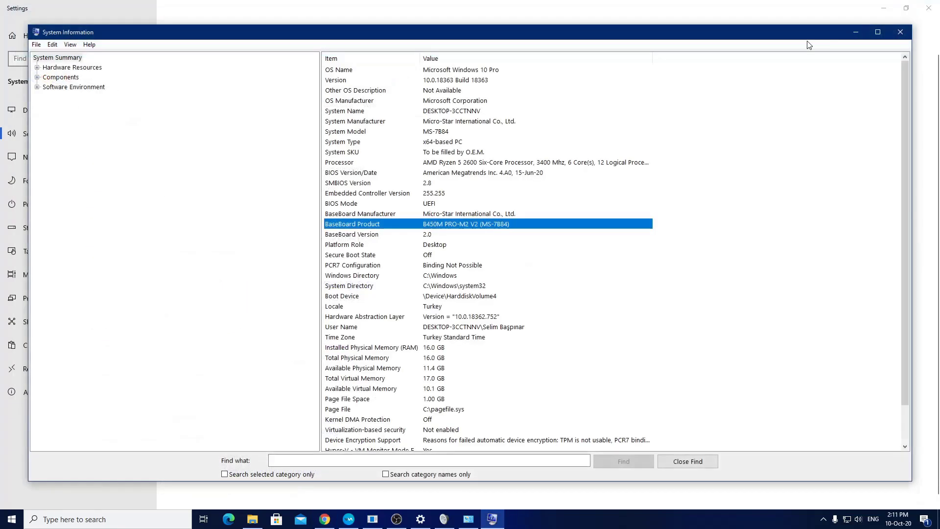
{"action": "left_click", "coordinate": [900, 32]}
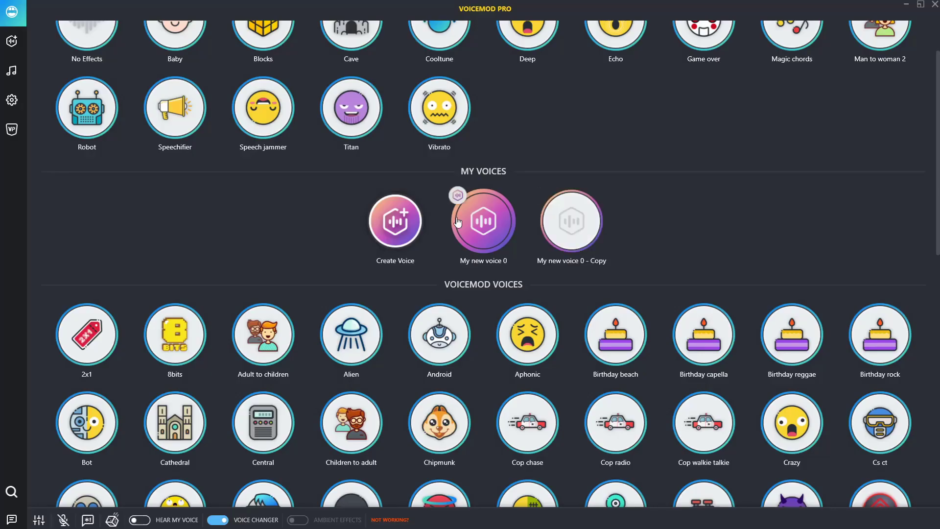
In Voicemod, activate the No Effects voice and turn on Hear My Voice
{"action": "scroll", "coordinate": [520, 224], "scroll_direction": "up", "scroll_amount": 1}
{"action": "left_click", "coordinate": [69, 52]}
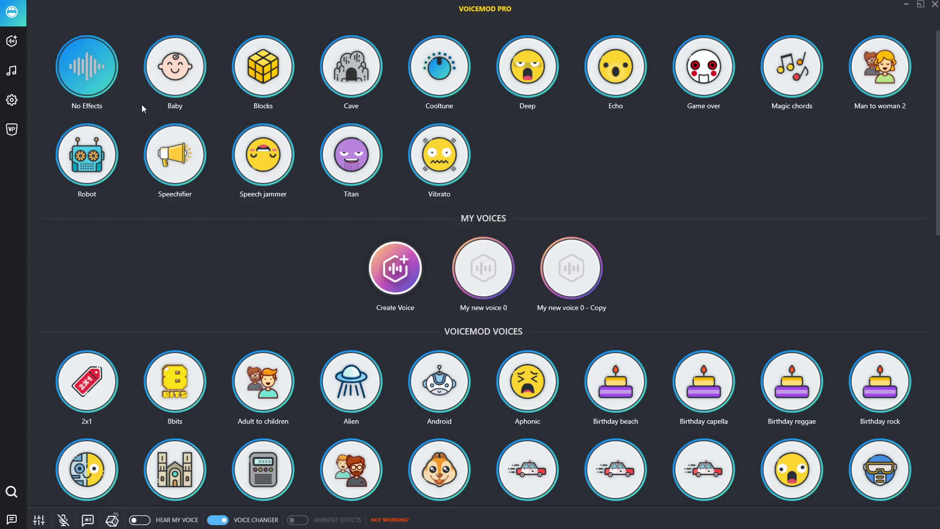
{"action": "left_click", "coordinate": [140, 523]}
Bring OBS to the front to check its audio mixer levels, and return to Voicemod
{"action": "key", "text": "alt+Tab"}
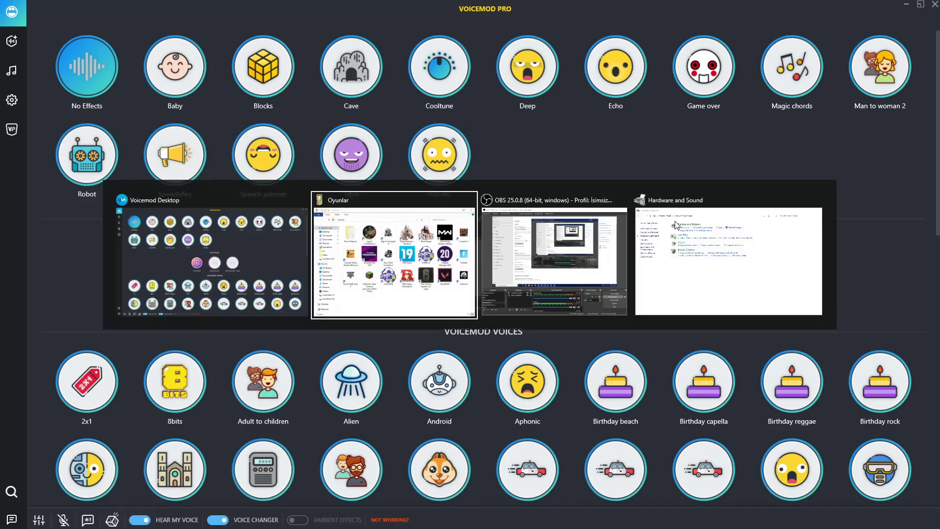
{"action": "left_click", "coordinate": [568, 308]}
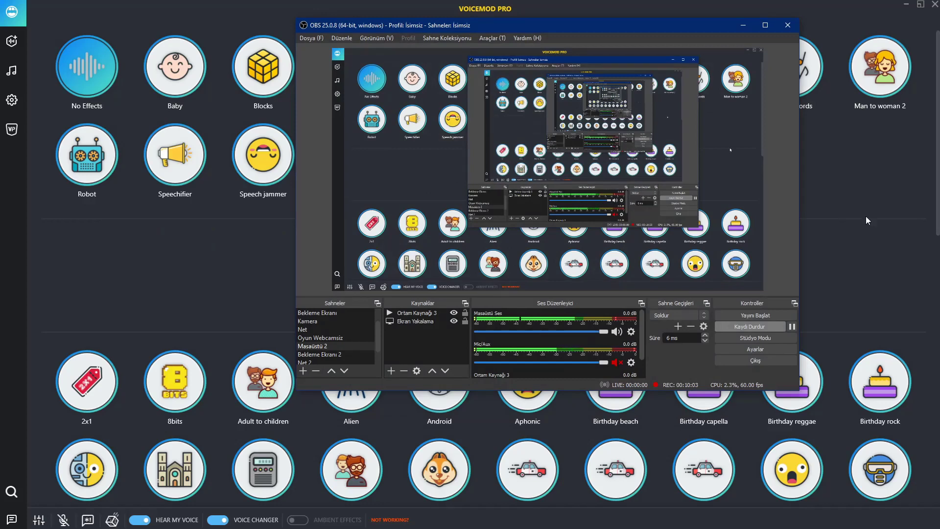
{"action": "left_click", "coordinate": [842, 192]}
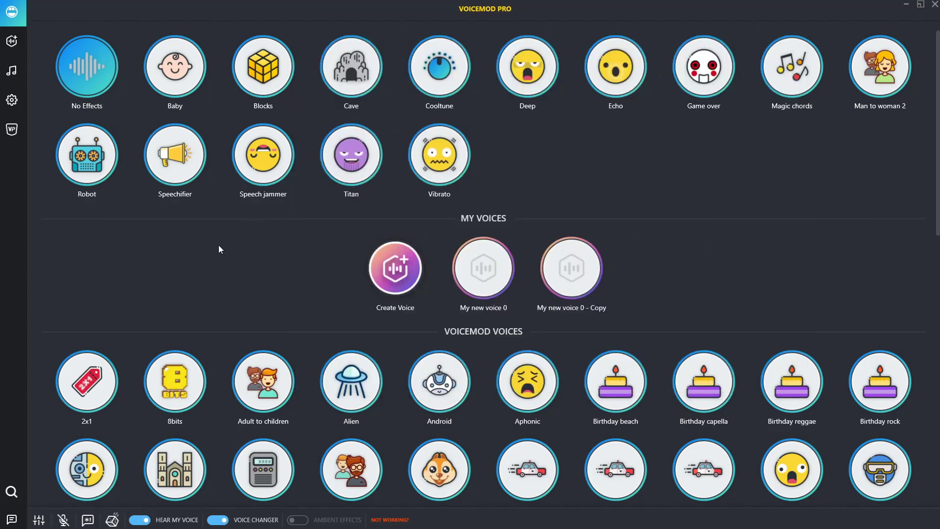
Audition the Baby, Blocks, Cave, Cooltune and Deep voices one after another
{"action": "mouse_move", "coordinate": [117, 65]}
{"action": "left_click", "coordinate": [172, 64]}
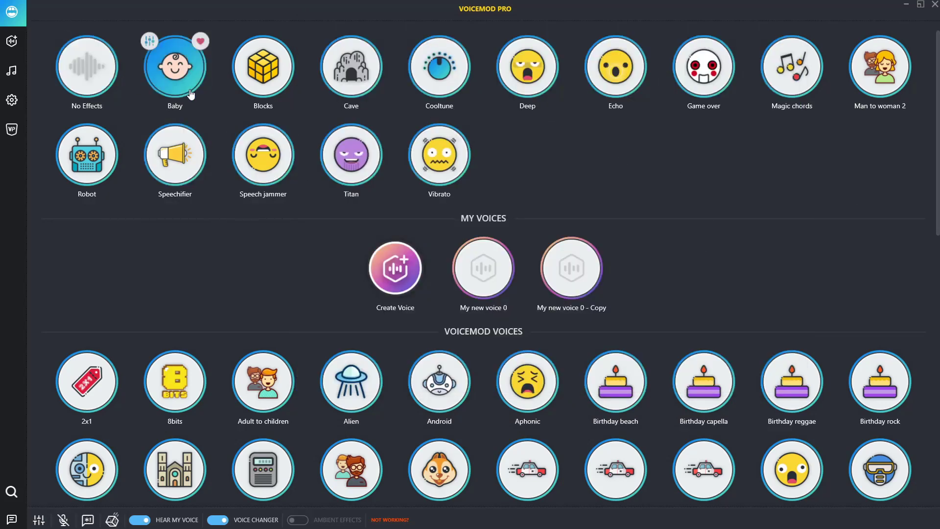
{"action": "left_click", "coordinate": [245, 91]}
{"action": "left_click", "coordinate": [348, 74]}
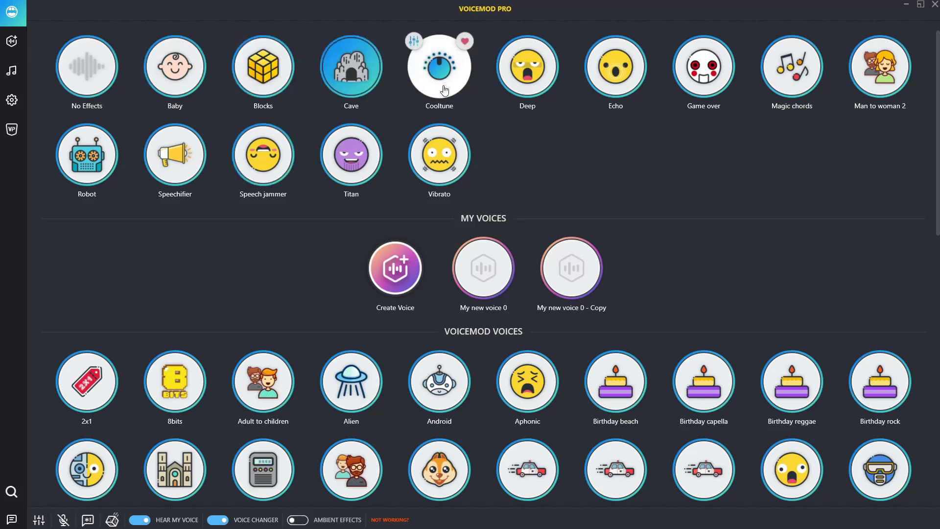
{"action": "left_click", "coordinate": [444, 90]}
{"action": "left_click", "coordinate": [529, 83]}
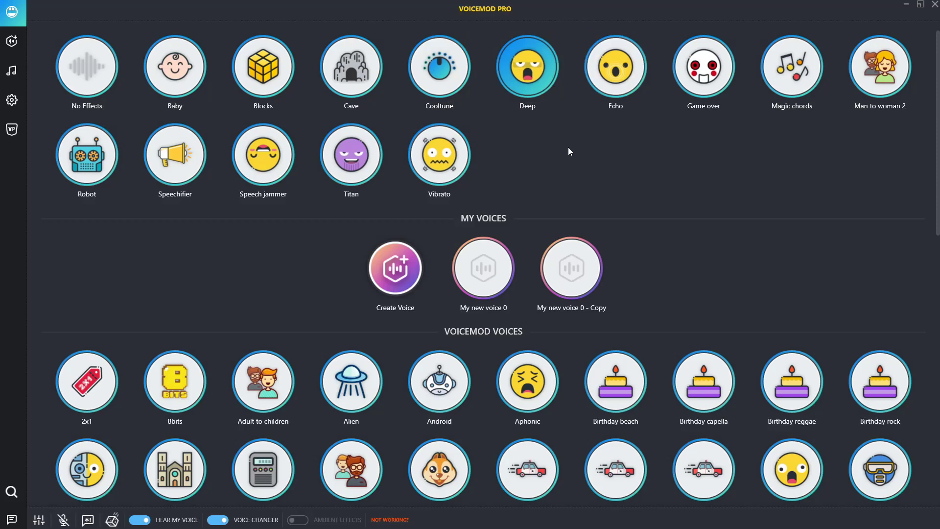
Audition the Titan, Game over and Man to woman 2 voices and the custom voice My new voice 0
{"action": "left_click", "coordinate": [351, 155]}
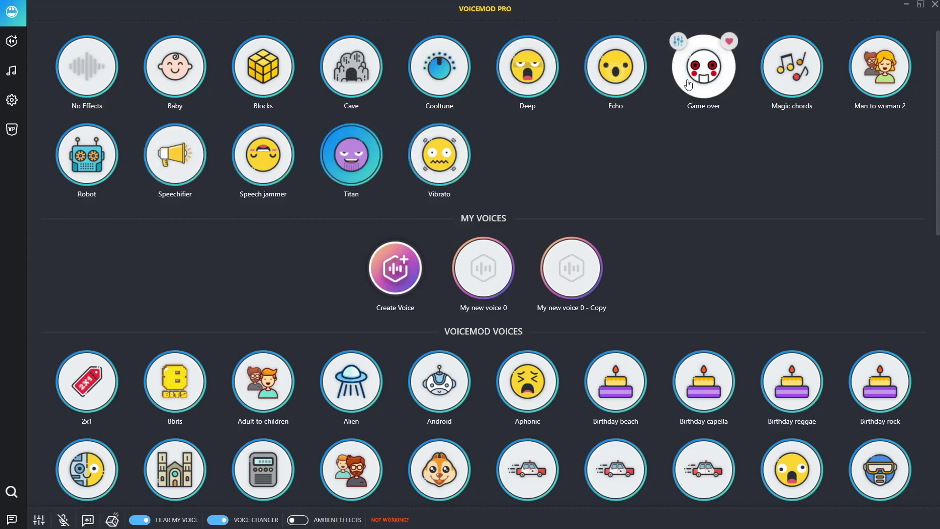
{"action": "left_click", "coordinate": [704, 78]}
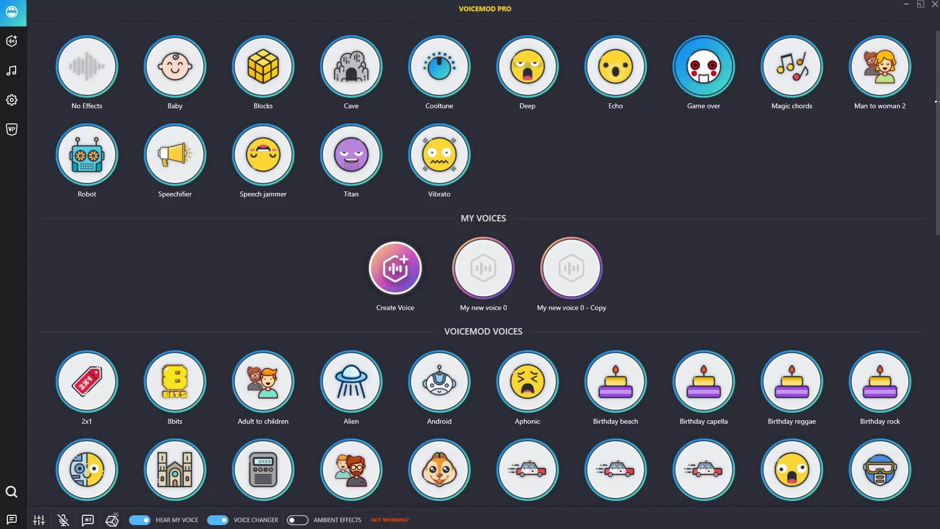
{"action": "left_click", "coordinate": [899, 100]}
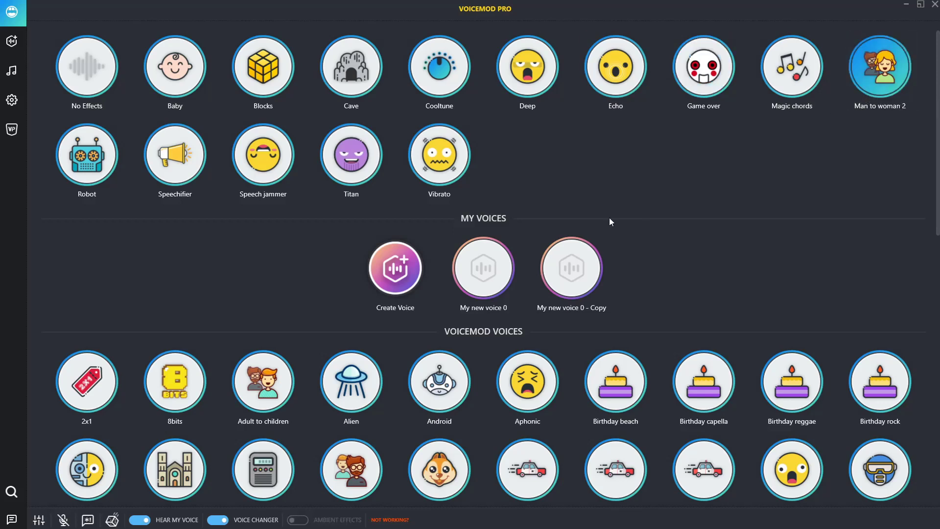
{"action": "left_click", "coordinate": [483, 280]}
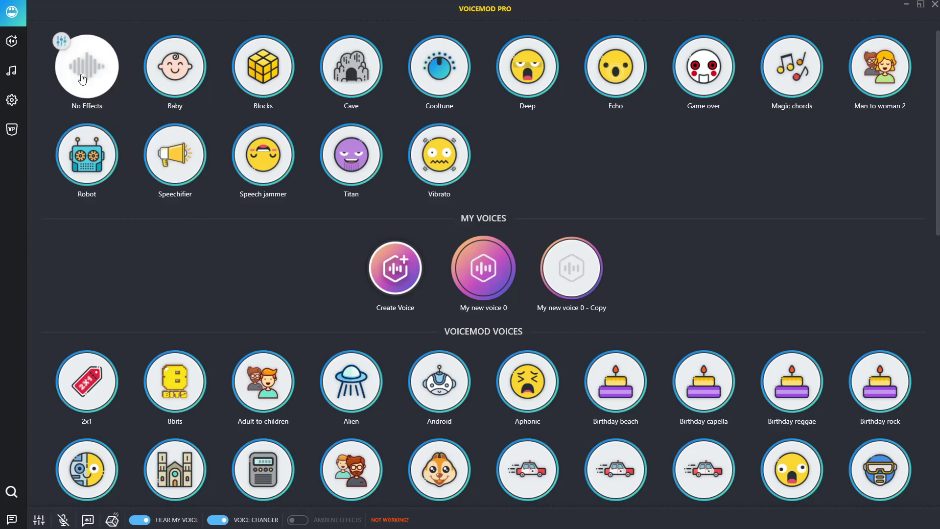
Start a new custom voice in Voice Maker with Voice Volume at maximum and Intelligible slightly below maximum
{"action": "left_click", "coordinate": [406, 289]}
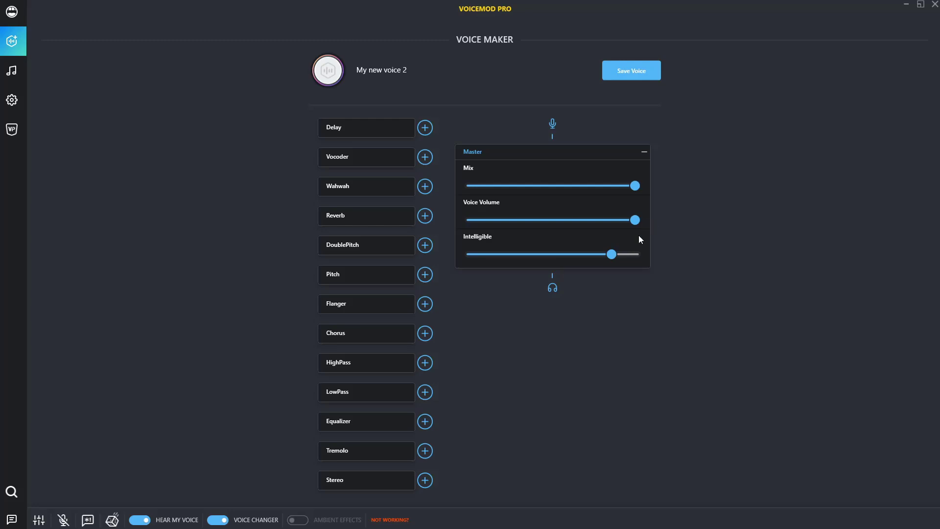
{"action": "left_click", "coordinate": [13, 19]}
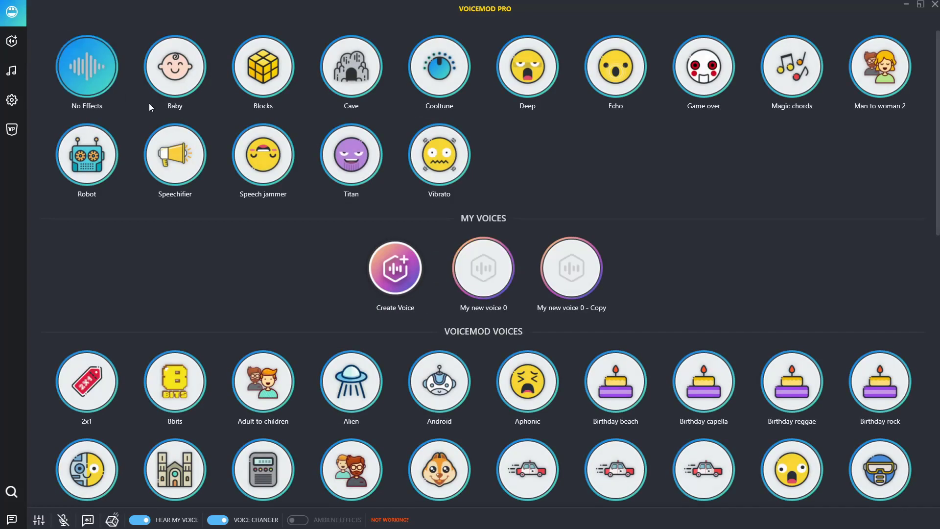
{"action": "left_click", "coordinate": [13, 42]}
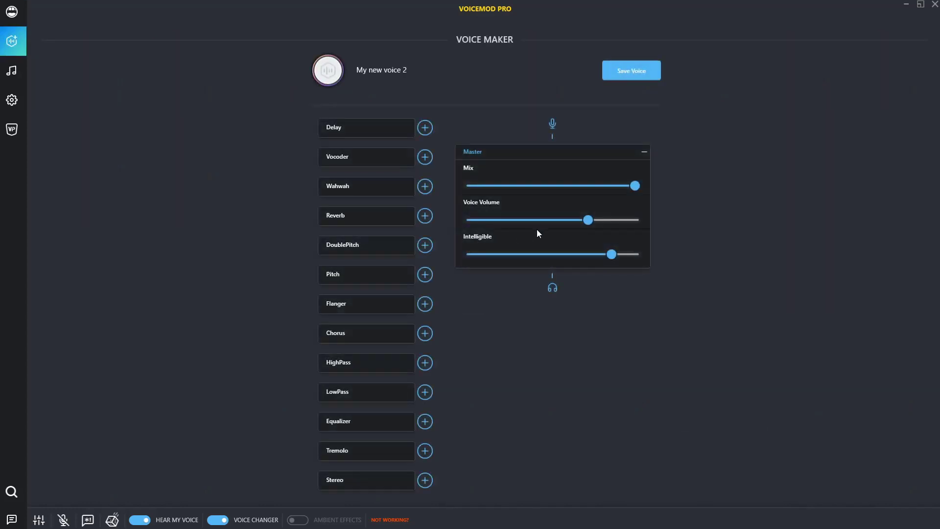
{"action": "left_click_drag", "start_coordinate": [587, 220], "coordinate": [793, 220]}
{"action": "left_click_drag", "start_coordinate": [611, 254], "coordinate": [722, 258]}
{"action": "left_click_drag", "start_coordinate": [635, 254], "coordinate": [614, 258]}
Add the Equalizer effect to the new voice and raise its low gain and all mid and high frequency and gain settings to maximum
{"action": "left_click", "coordinate": [425, 421]}
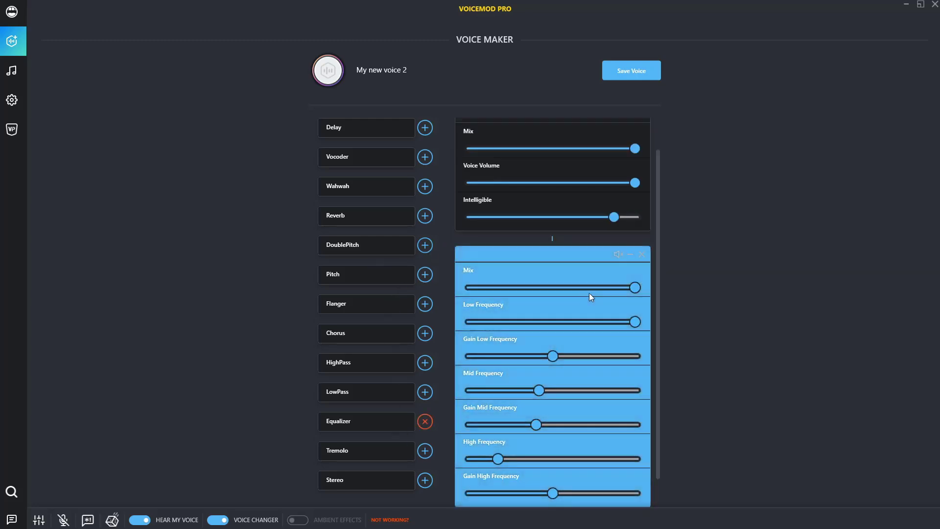
{"action": "left_click_drag", "start_coordinate": [543, 392], "coordinate": [646, 394]}
{"action": "left_click_drag", "start_coordinate": [537, 425], "coordinate": [685, 432]}
{"action": "left_click_drag", "start_coordinate": [498, 458], "coordinate": [634, 459]}
{"action": "left_click_drag", "start_coordinate": [553, 493], "coordinate": [608, 453]}
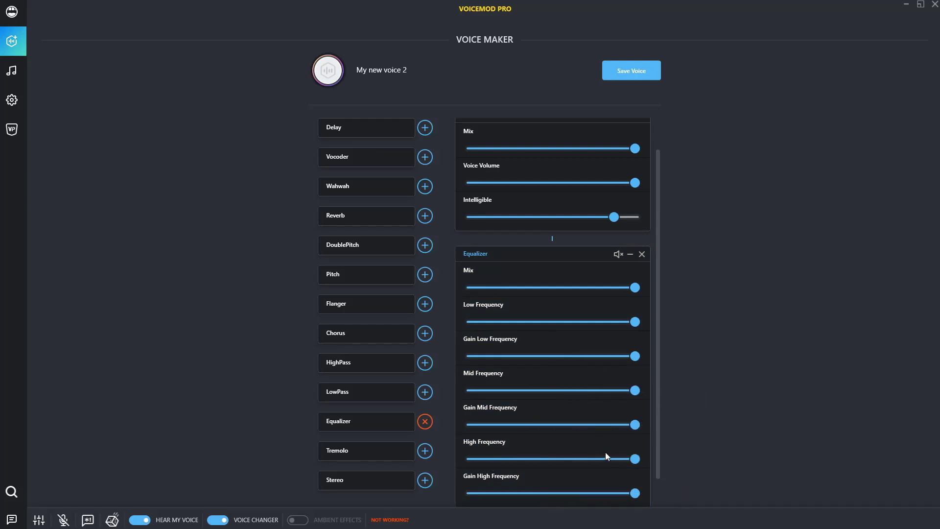
{"action": "scroll", "coordinate": [588, 438], "scroll_direction": "down", "scroll_amount": 1}
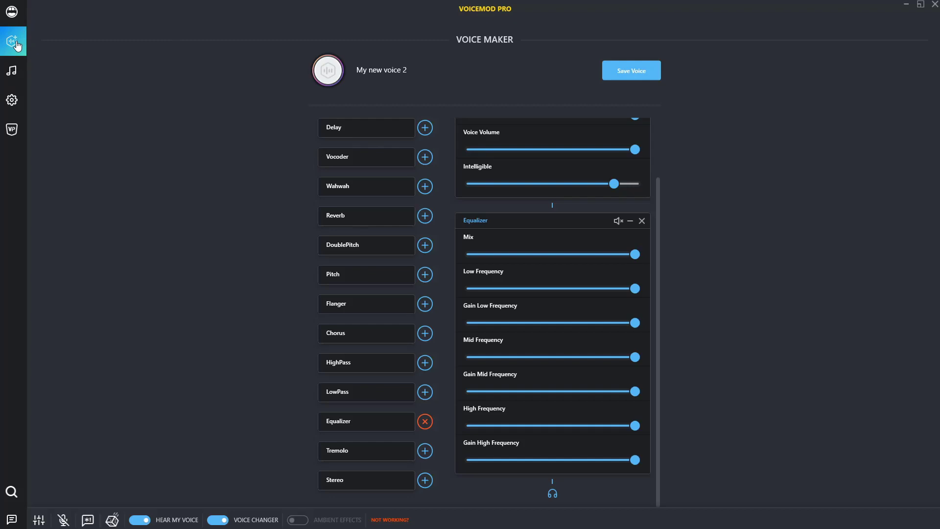
Return to the voice list and activate the custom voice My new voice 0
{"action": "left_click", "coordinate": [11, 11]}
{"action": "left_click", "coordinate": [465, 264]}
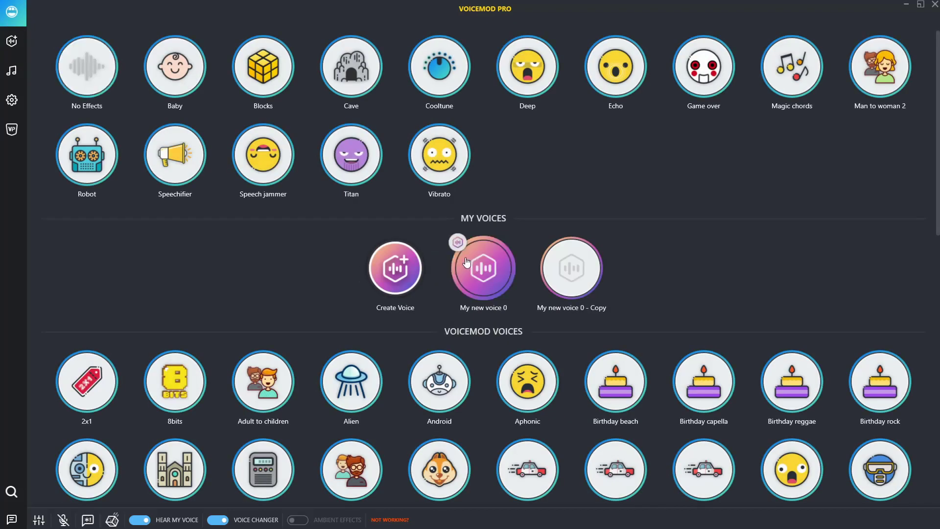